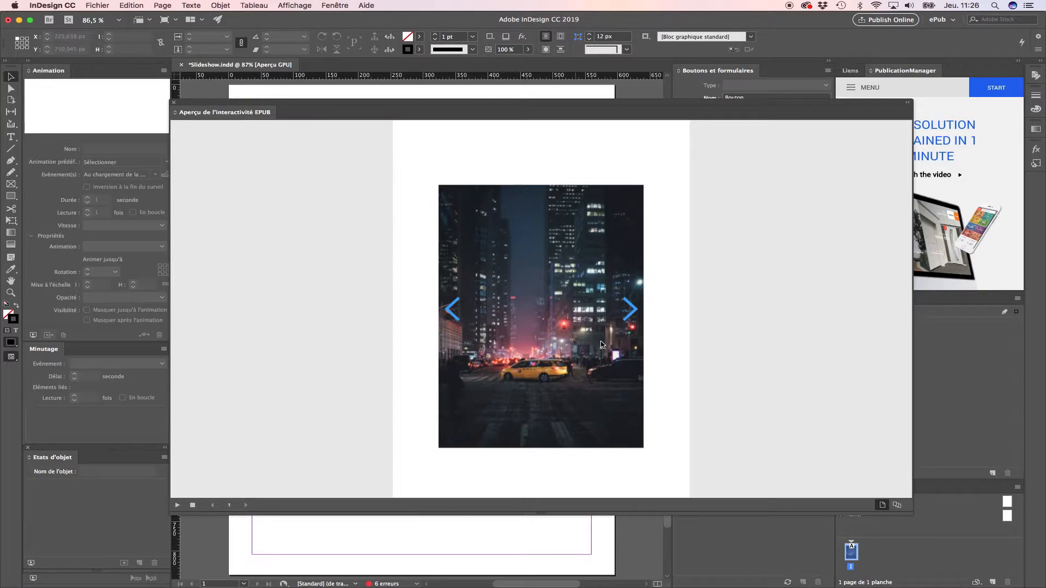
# Test the slideshow's forward and backward arrows in the interactivity preview and close the preview.
pyautogui.click(630, 309)
pyautogui.click(630, 309)
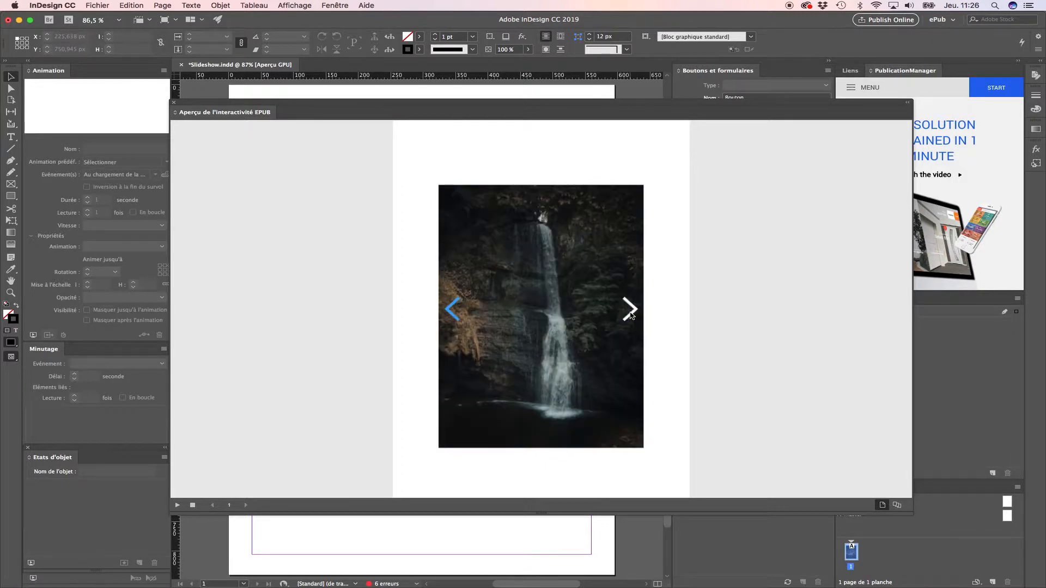
pyautogui.click(630, 315)
pyautogui.click(630, 314)
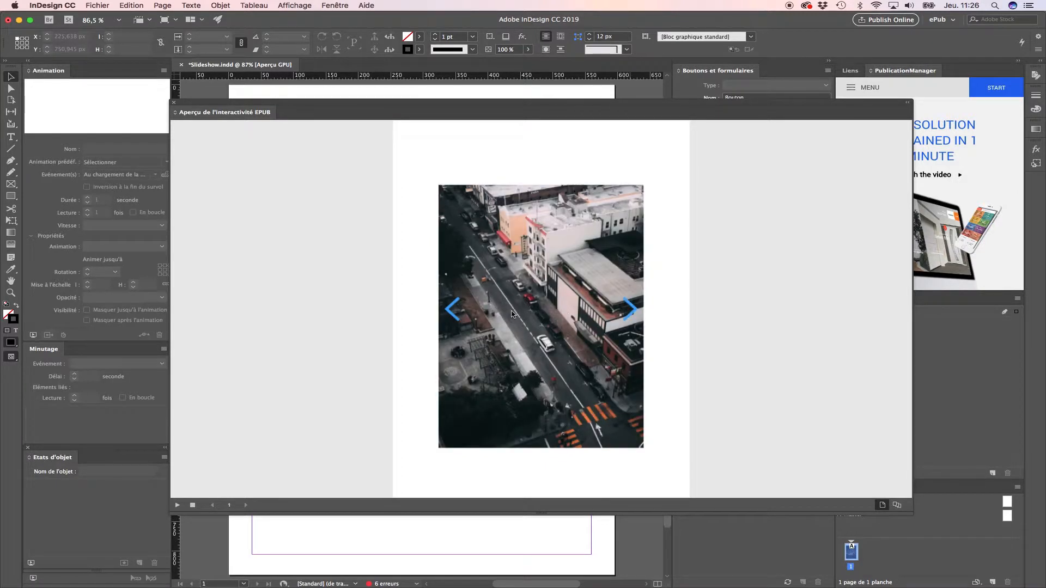
pyautogui.click(458, 314)
pyautogui.click(457, 314)
pyautogui.click(457, 315)
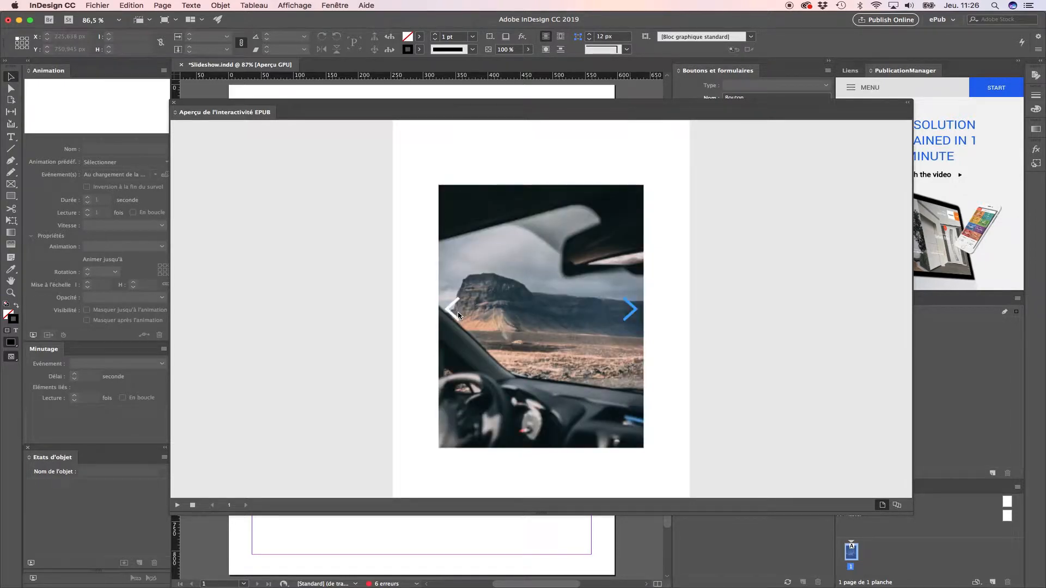
pyautogui.click(457, 315)
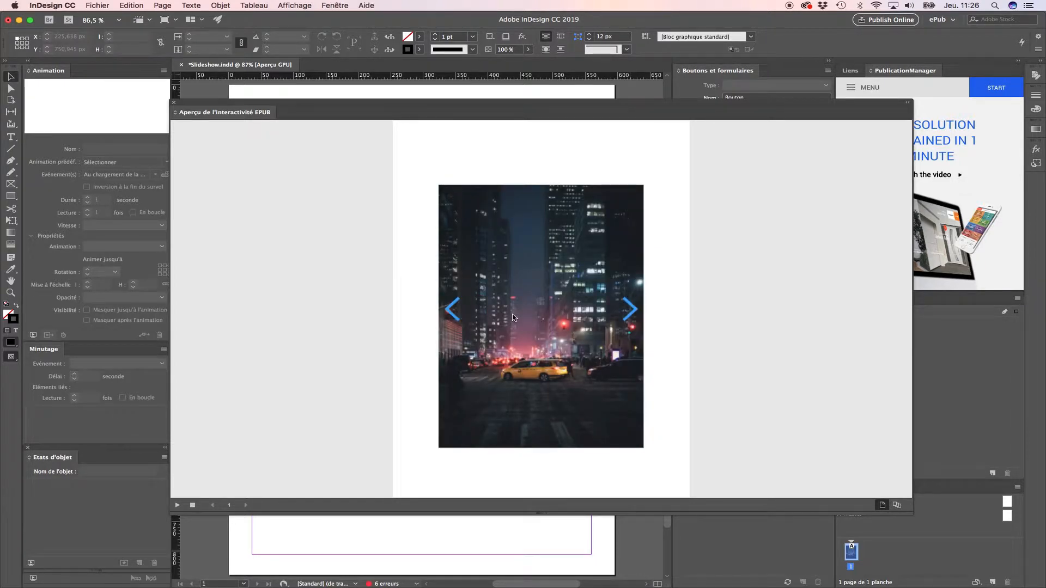
pyautogui.click(174, 102)
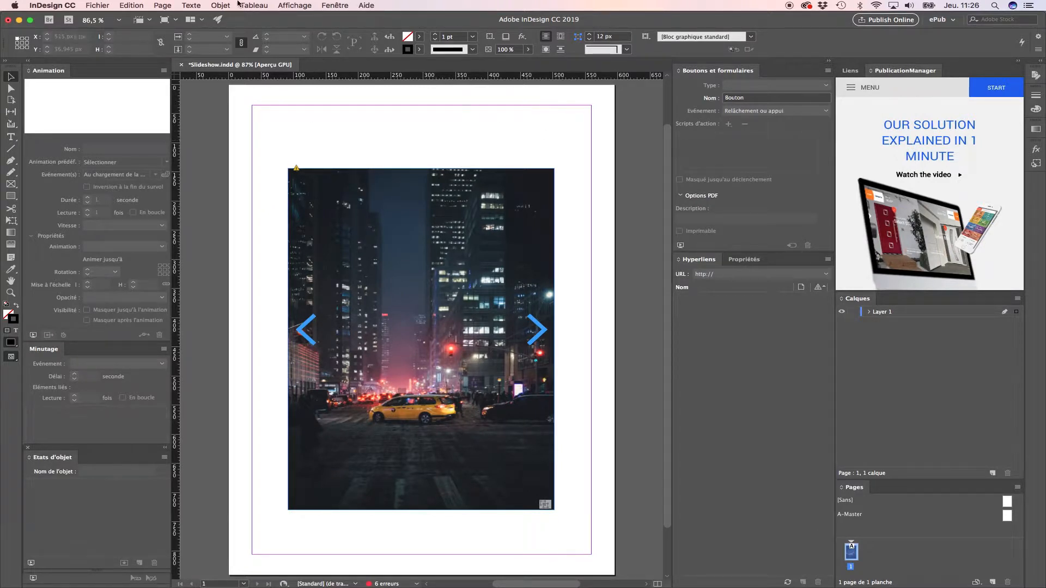
# Create a new portrait document from the A4 web preset, 595,276 x 841,89 px.
pyautogui.click(103, 7)
pyautogui.moveTo(116, 18)
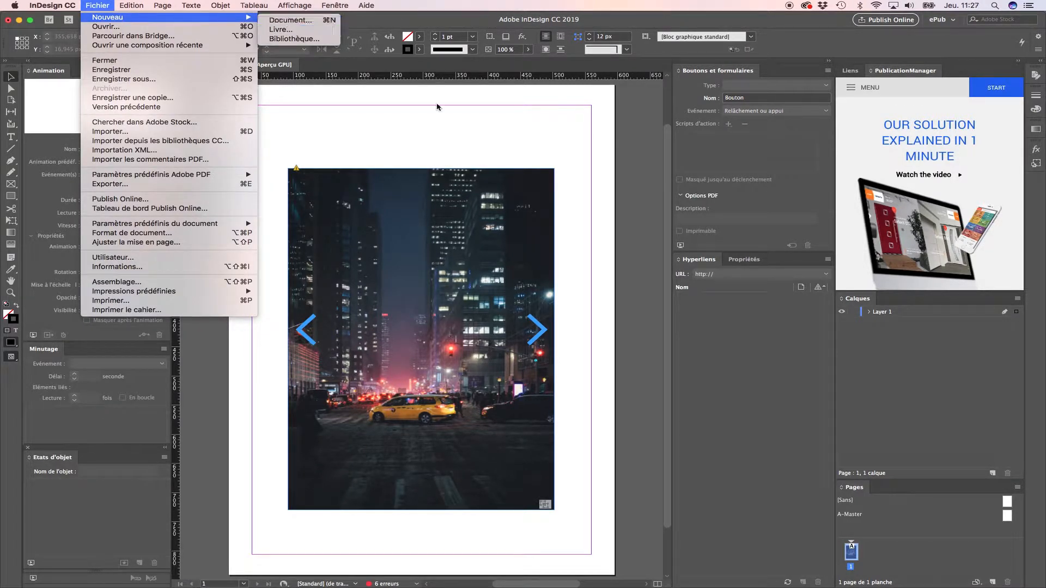
pyautogui.click(578, 145)
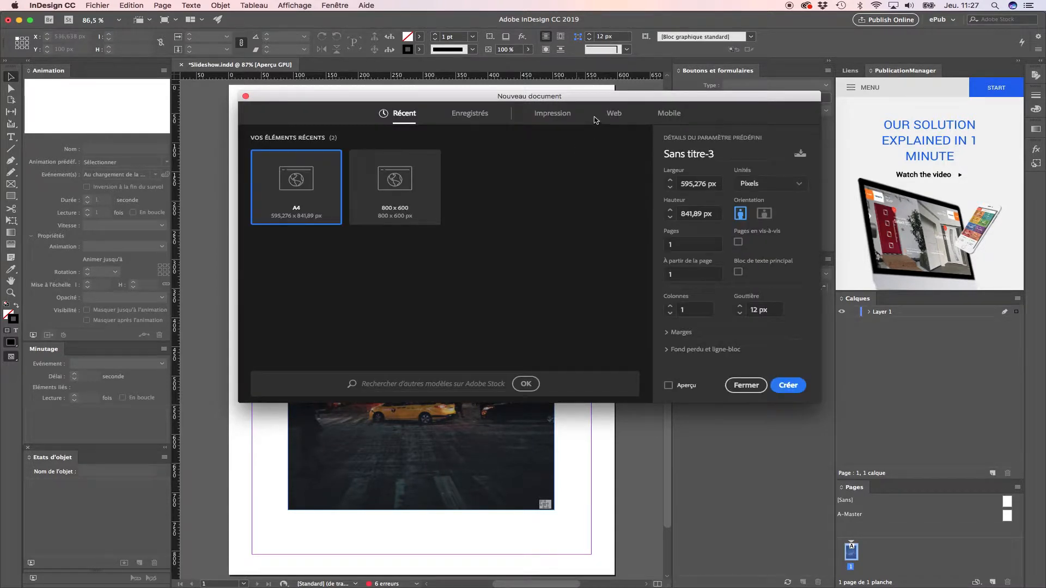
pyautogui.click(613, 114)
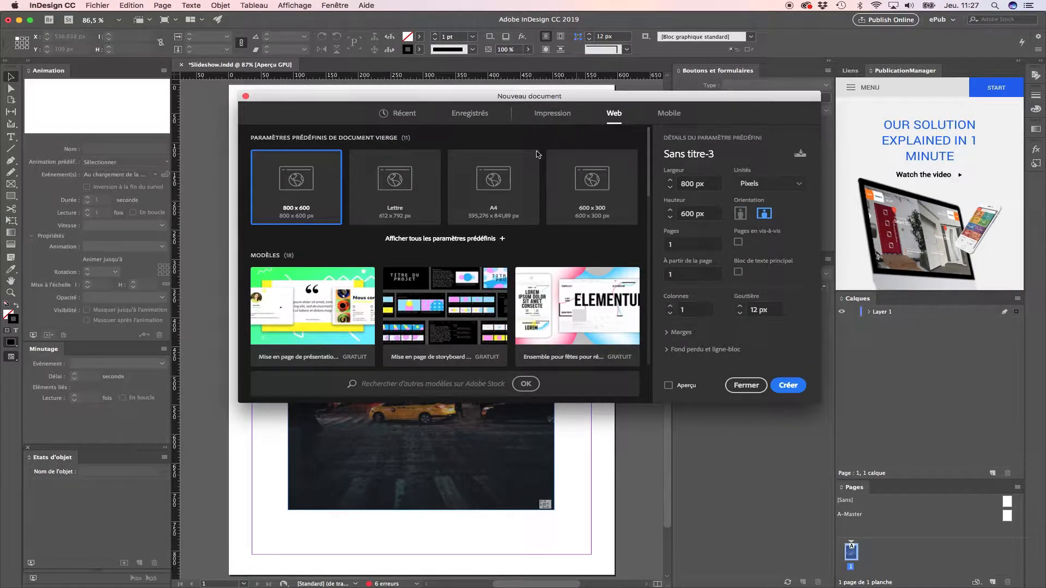
pyautogui.click(502, 190)
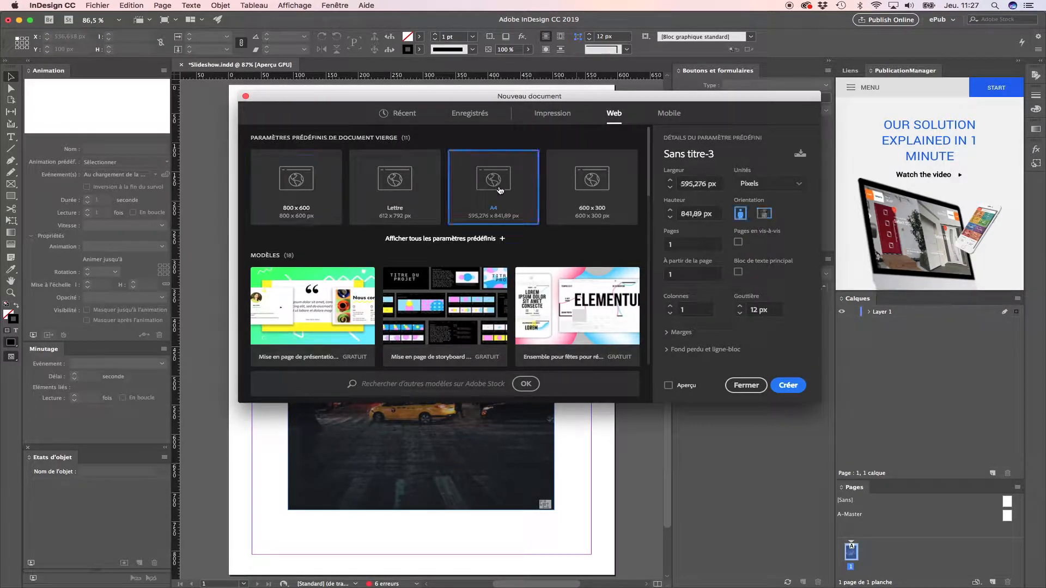
pyautogui.click(789, 386)
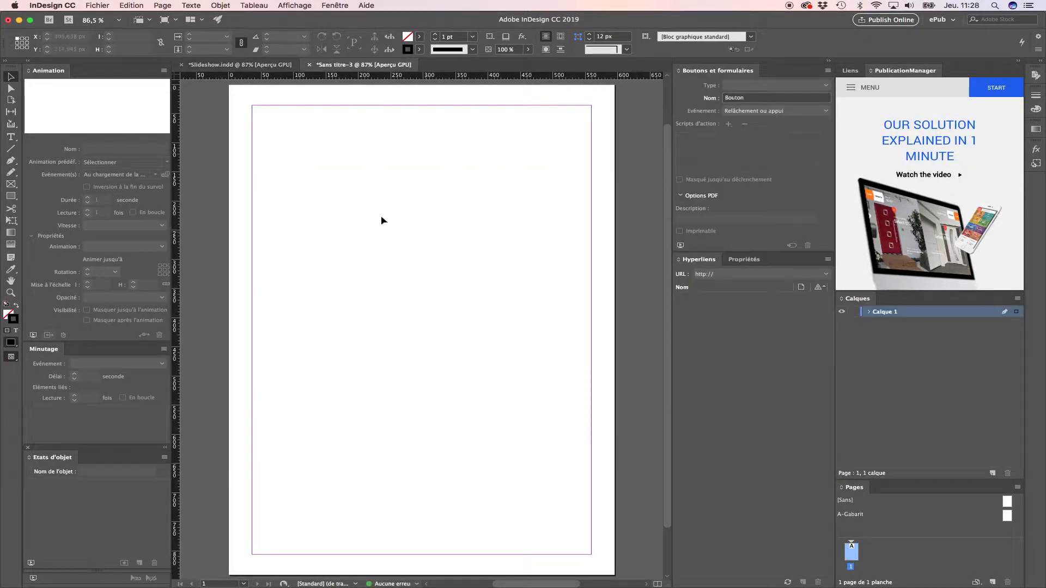
# Draw a rectangular image frame about 434 x 592 px and place it at about X 81 px, Y 120 px.
pyautogui.click(11, 185)
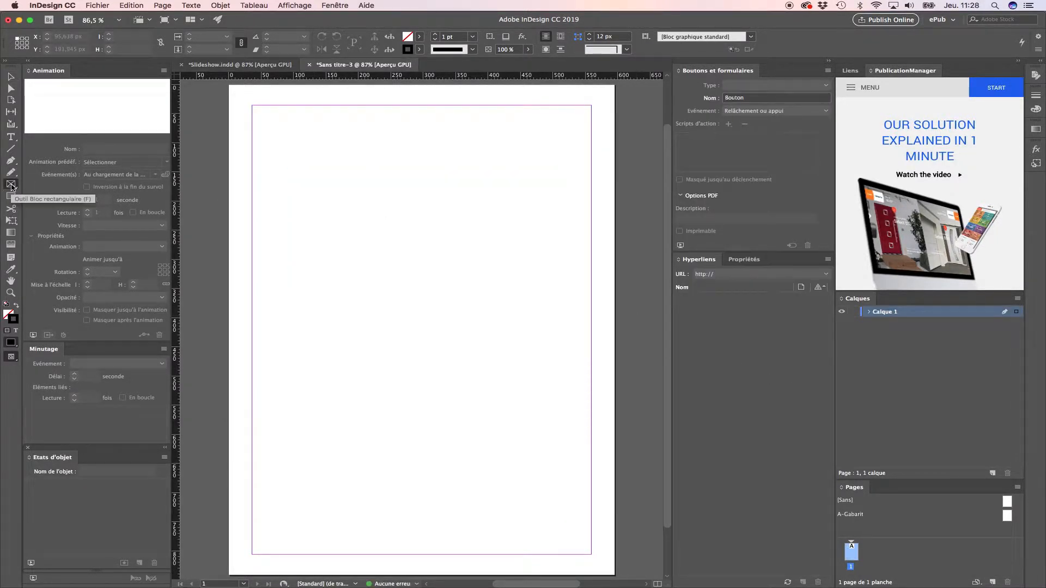
pyautogui.moveTo(279, 135); pyautogui.dragTo(554, 468)
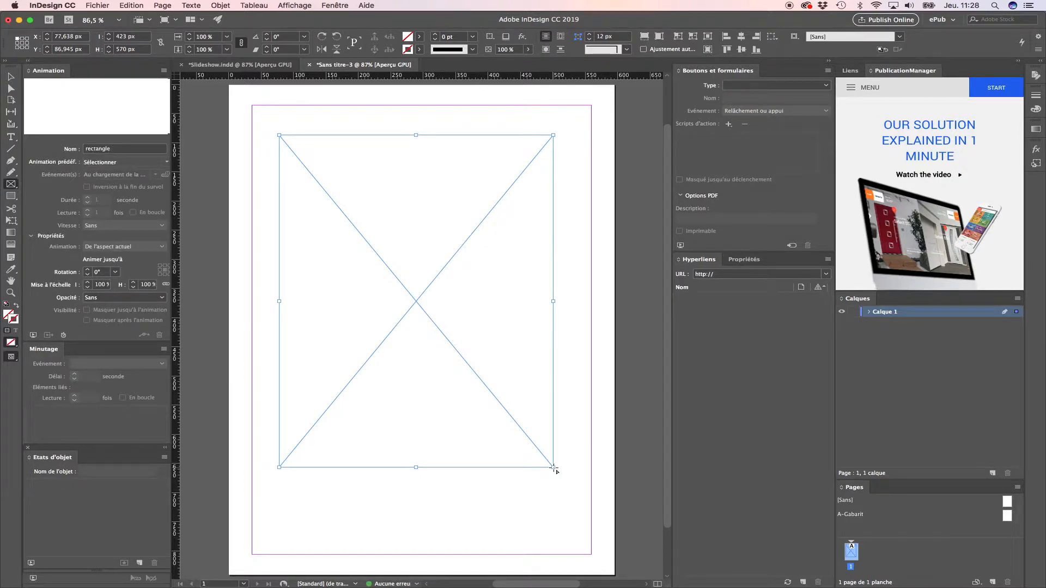
pyautogui.click(10, 76)
pyautogui.moveTo(553, 467); pyautogui.dragTo(560, 481)
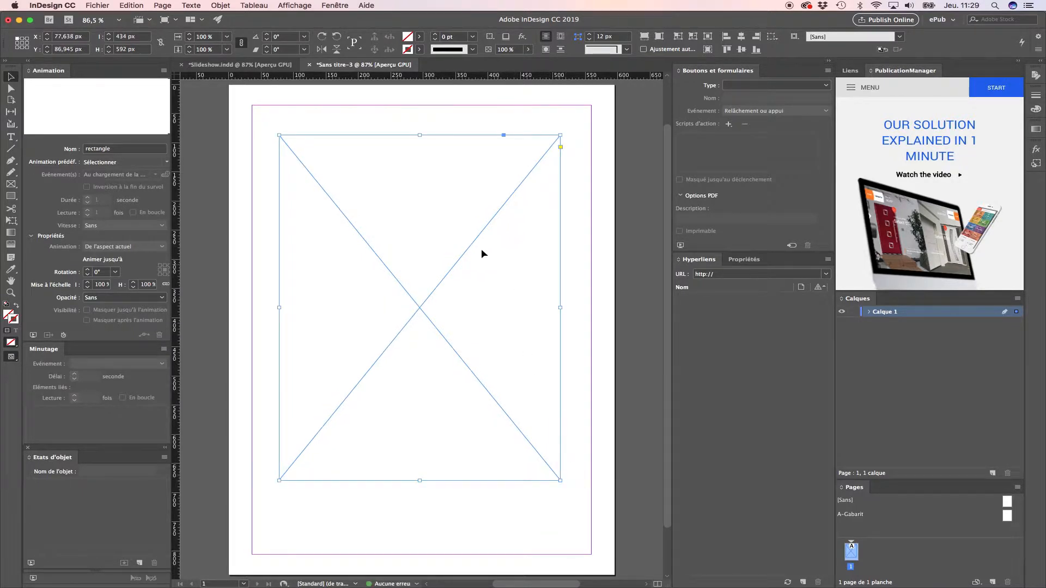
pyautogui.moveTo(397, 186); pyautogui.dragTo(402, 205)
# Turn on automatic fitting for the frame, with its content filling the frame proportionally.
pyautogui.rightClick(402, 209)
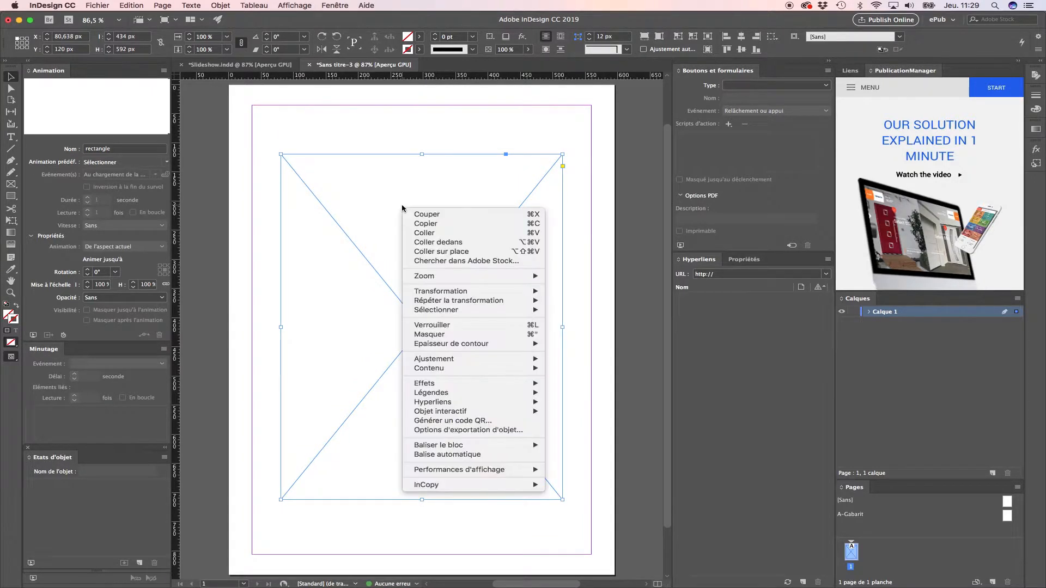
pyautogui.moveTo(478, 361)
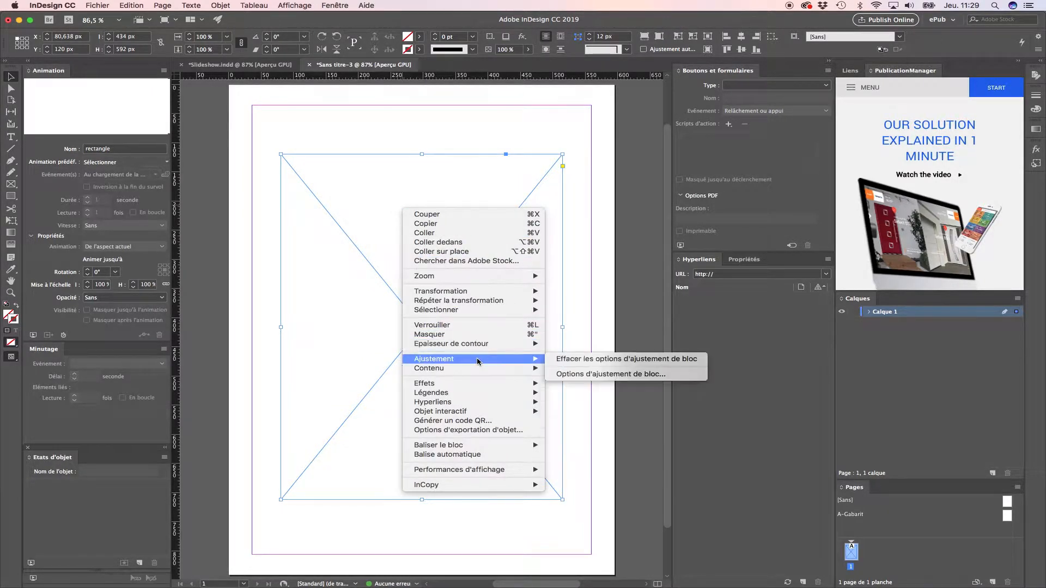
pyautogui.click(573, 375)
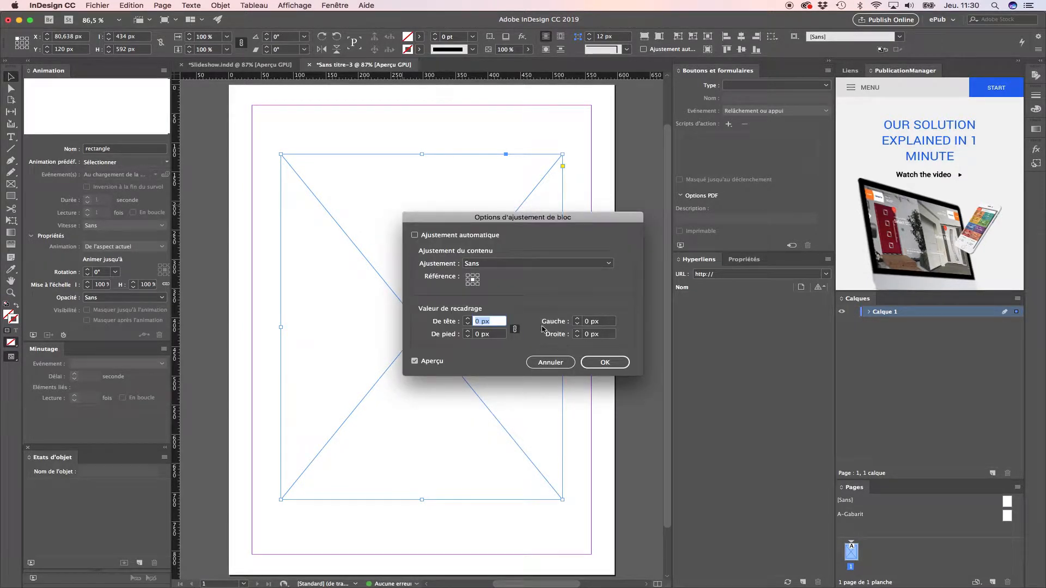
pyautogui.click(415, 235)
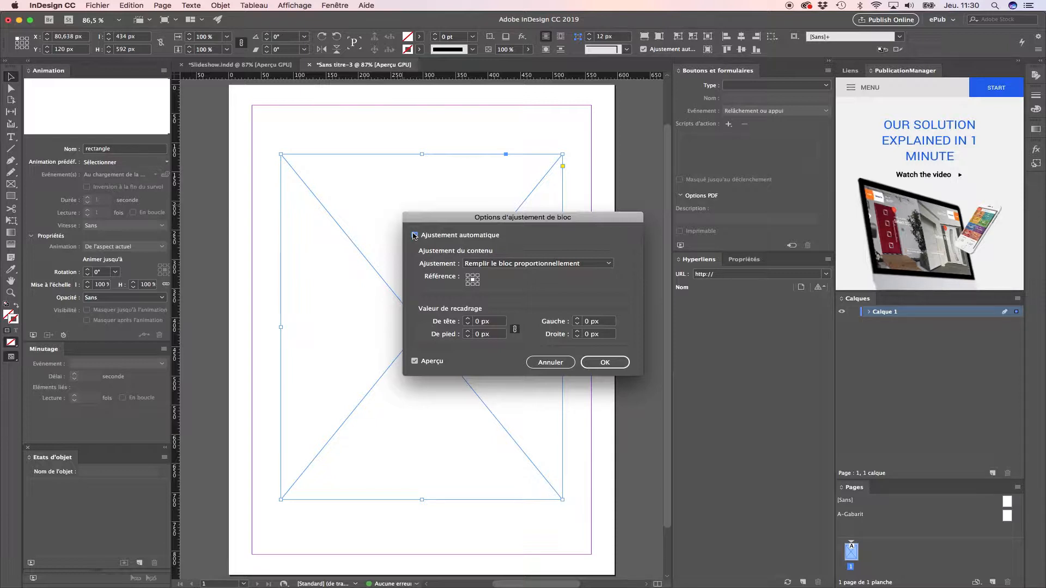
pyautogui.click(605, 363)
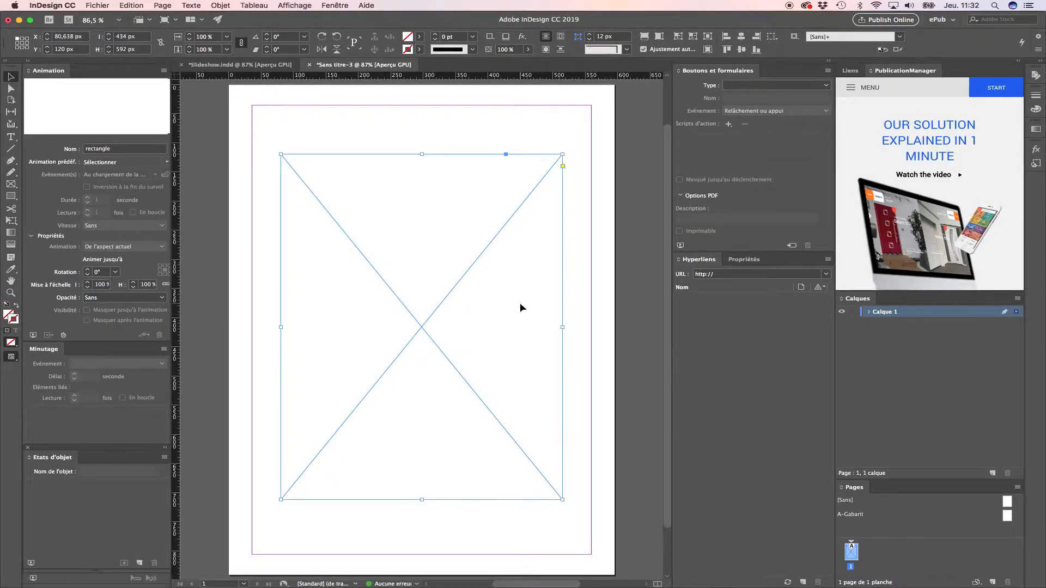
# Make five staggered copies of the frame, each offset slightly down and to the right.
pyautogui.click(138, 8)
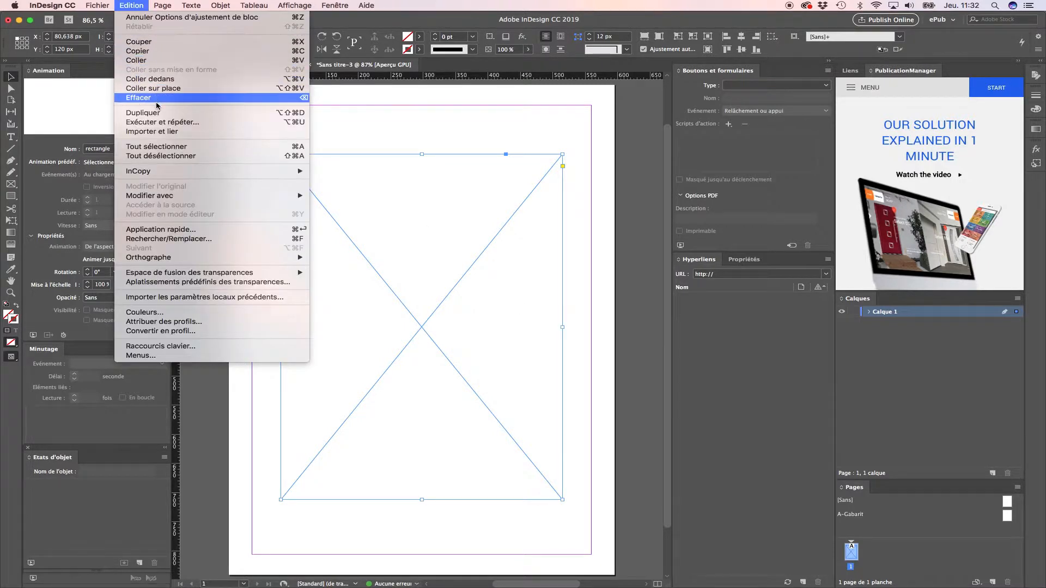
pyautogui.click(533, 300)
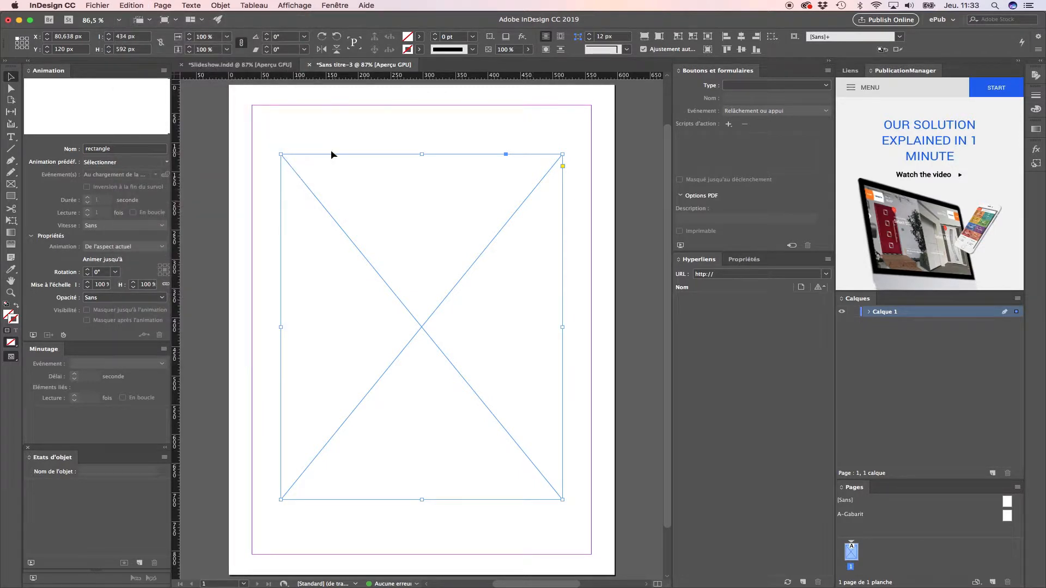
pyautogui.moveTo(329, 155); pyautogui.dragTo(367, 196)
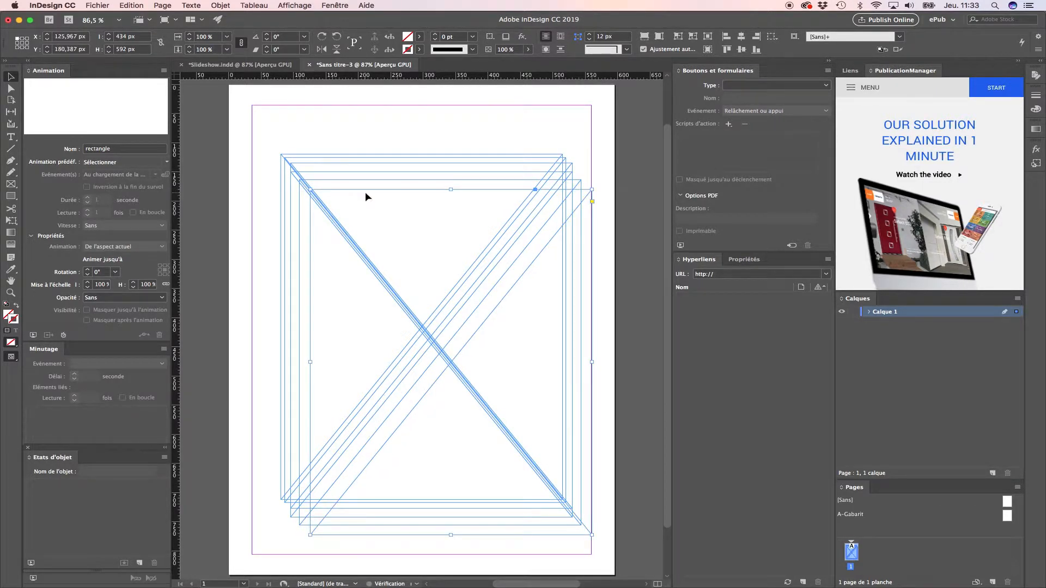
# Expand Calque 1 and go through the individual rectangle frames it contains.
pyautogui.click(869, 312)
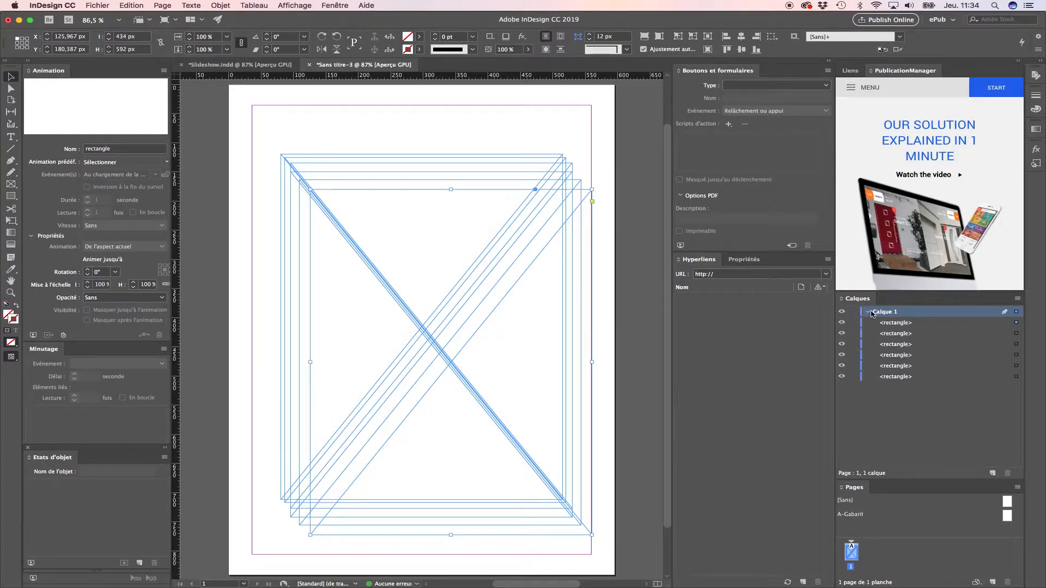
pyautogui.click(1016, 377)
pyautogui.click(1014, 366)
pyautogui.click(1016, 355)
pyautogui.click(1015, 344)
pyautogui.click(1016, 334)
pyautogui.click(1016, 323)
# Load the images i1.jpg to i6.jpg from the indd_slideshow folder for placement.
pyautogui.click(93, 6)
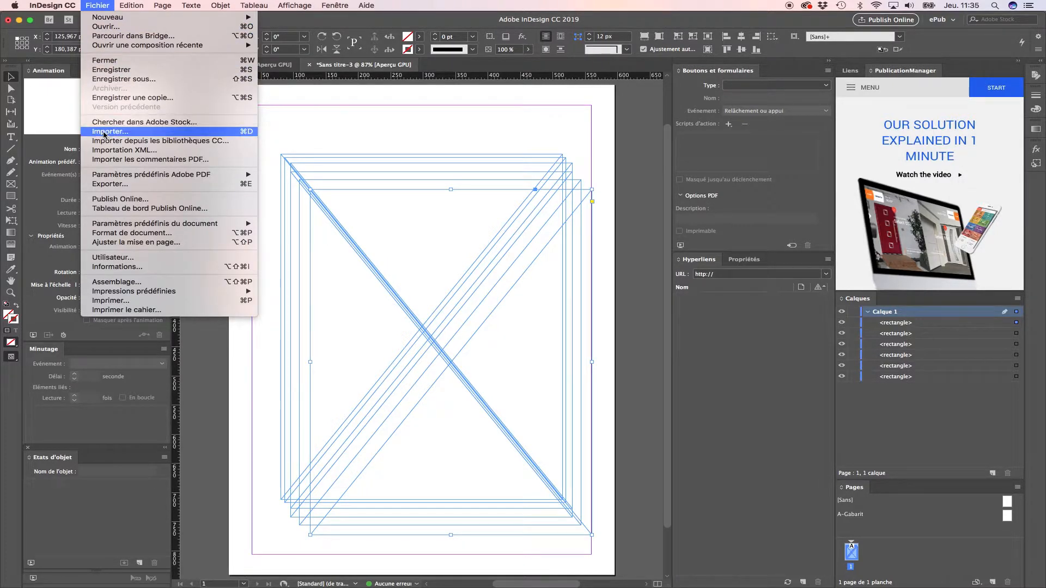
pyautogui.click(345, 130)
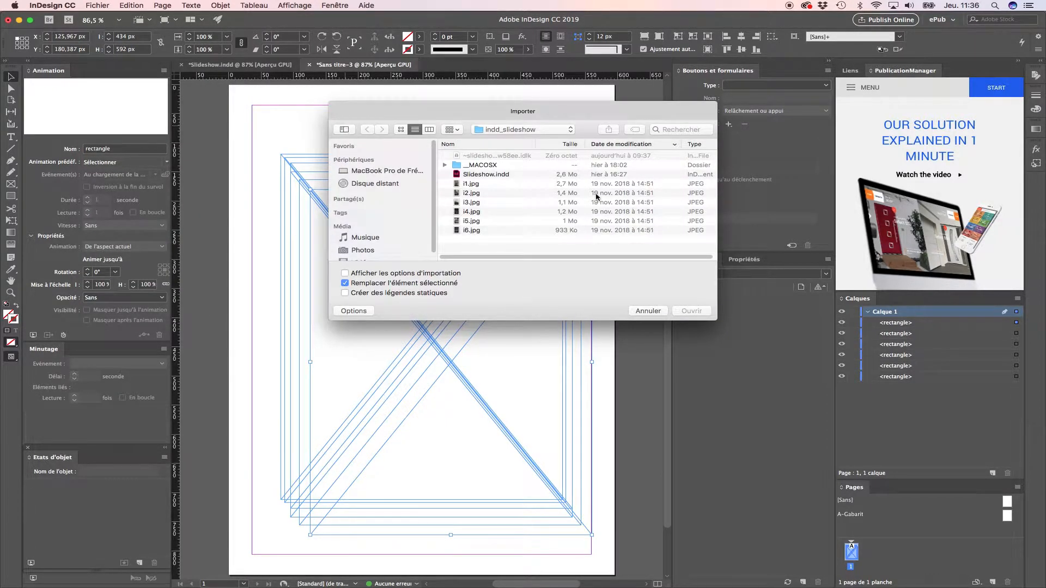
pyautogui.click(466, 185)
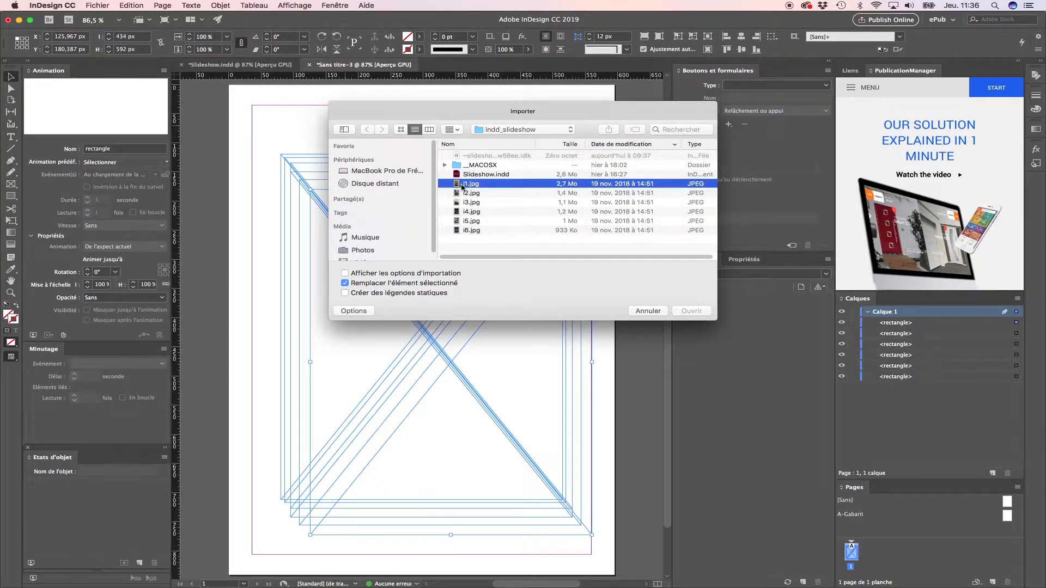
pyautogui.keyDown('shift'); pyautogui.click(460, 231); pyautogui.keyUp('shift')
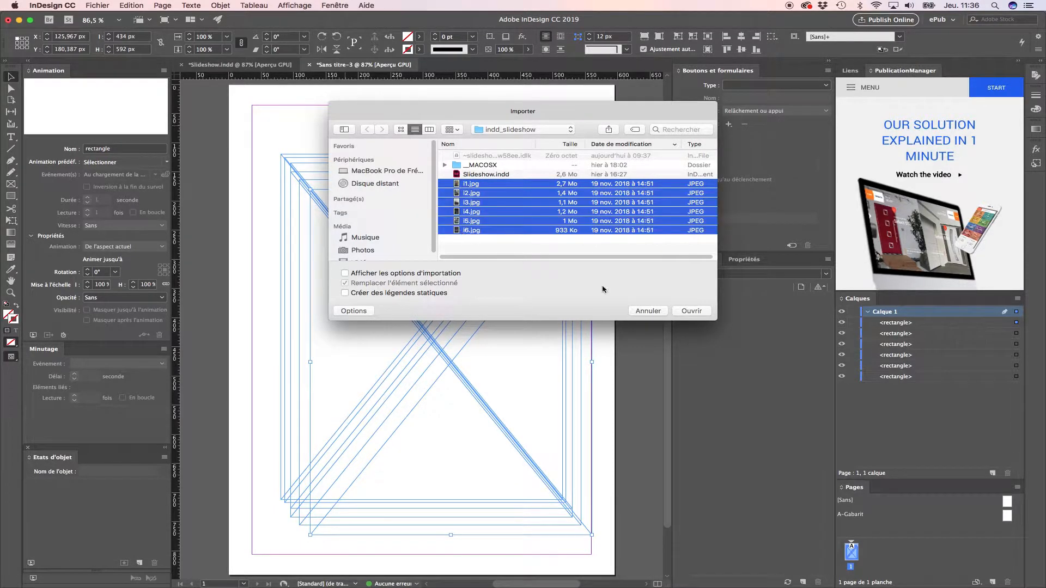
pyautogui.click(690, 311)
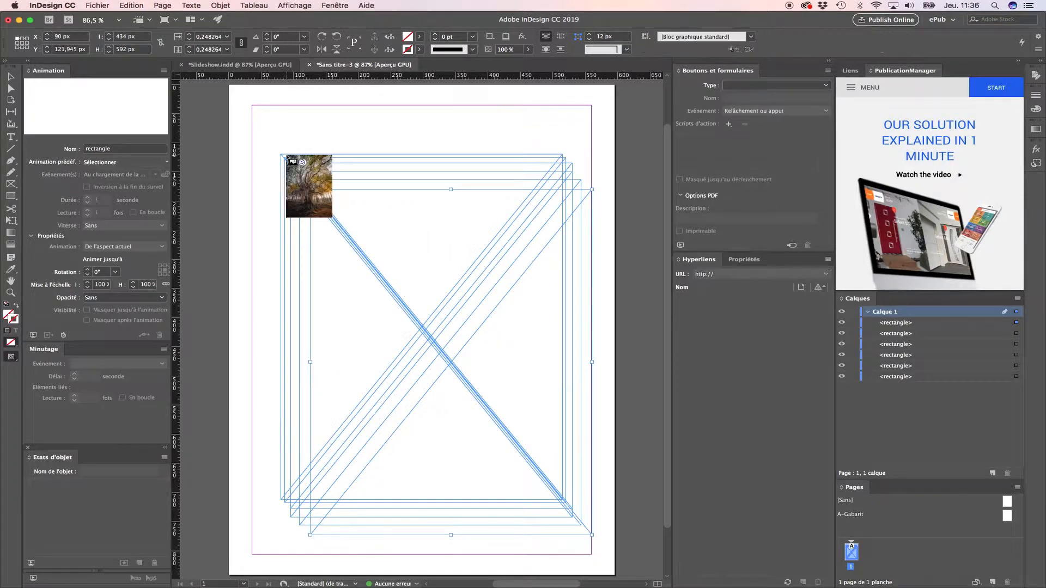
# Place the loaded images one after another into the staggered frames, from the rearmost to the frontmost.
pyautogui.click(285, 157)
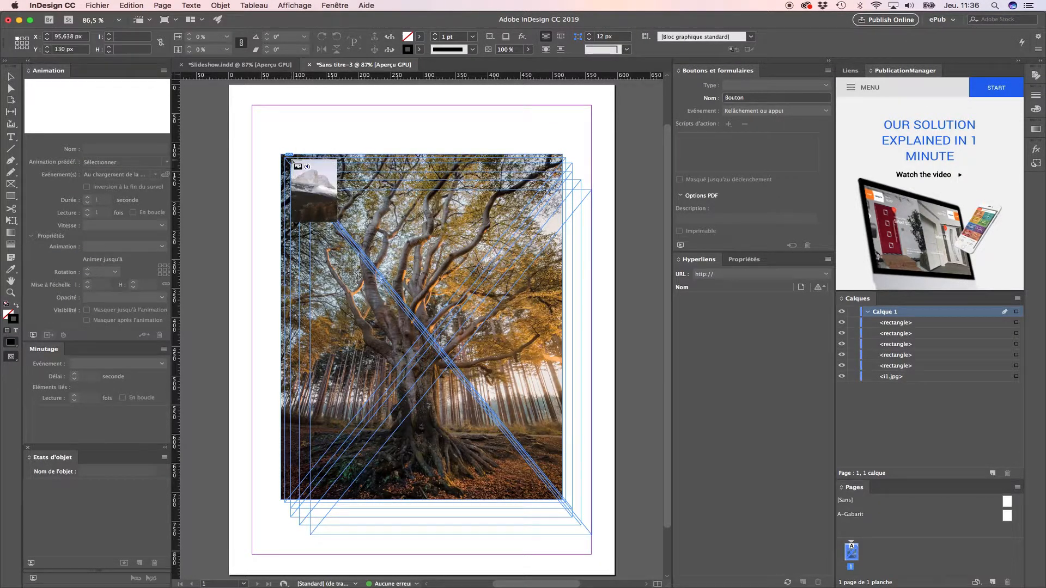
pyautogui.click(294, 164)
pyautogui.click(300, 173)
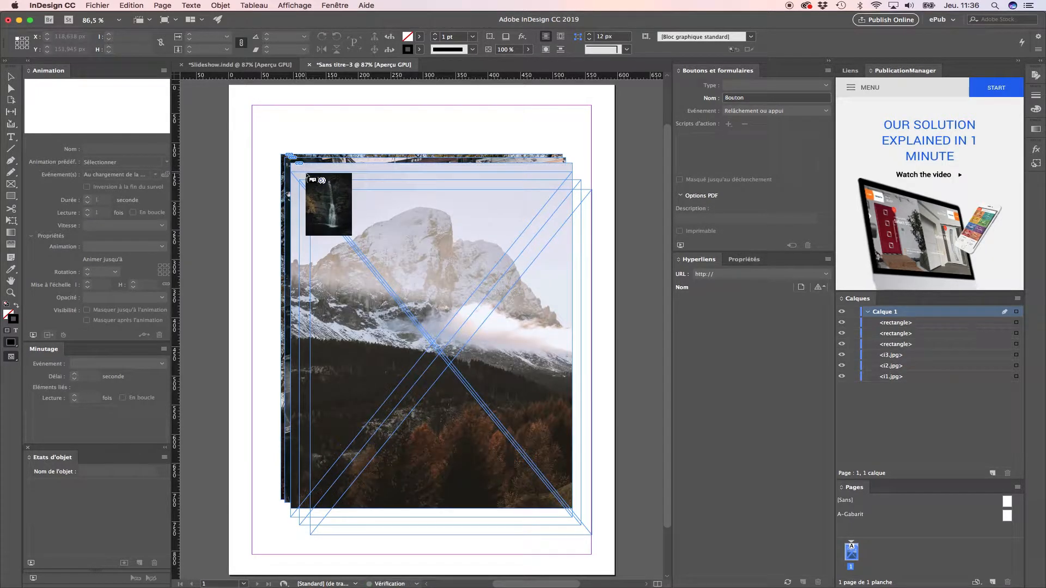
pyautogui.click(306, 176)
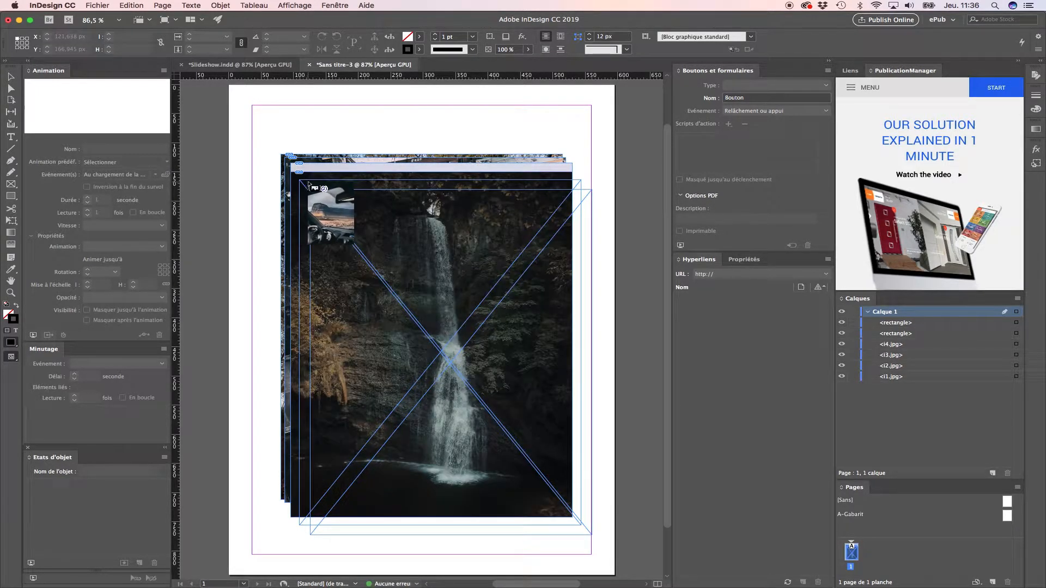
pyautogui.click(309, 182)
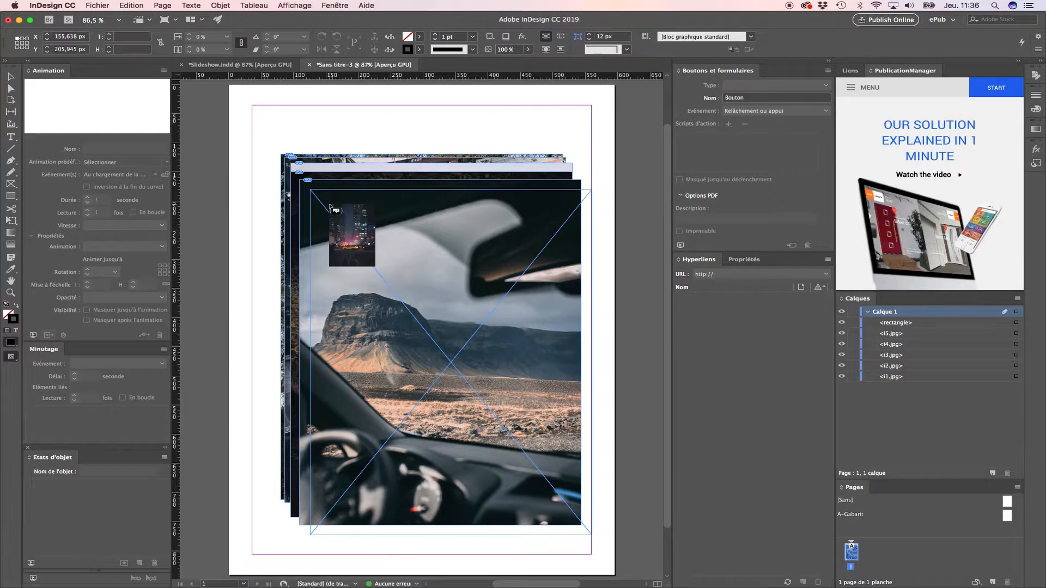
pyautogui.click(329, 201)
# Select all the image frames and align their top and left edges so they stack exactly.
pyautogui.moveTo(265, 137); pyautogui.dragTo(611, 542)
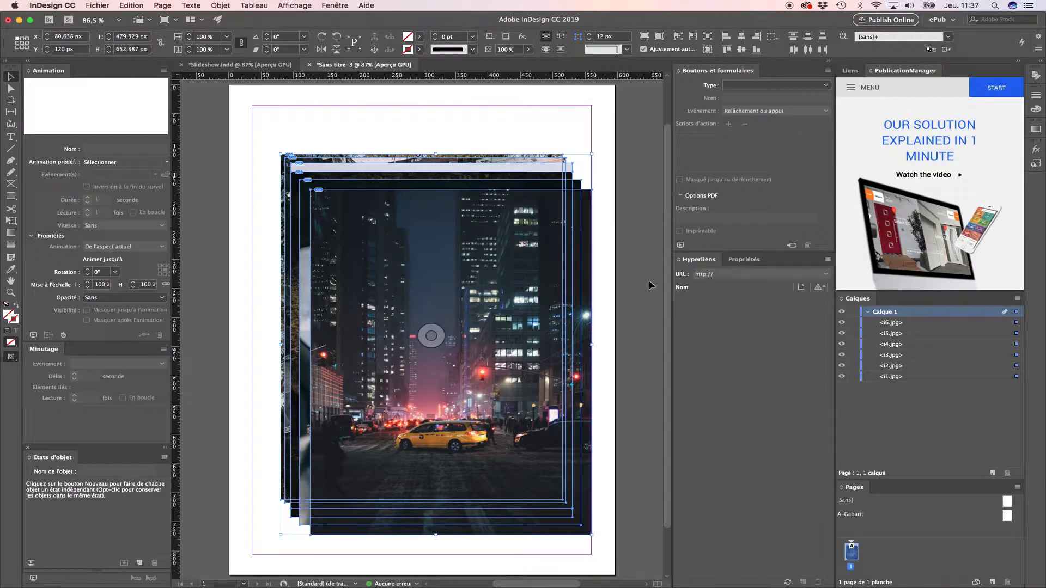
pyautogui.click(726, 50)
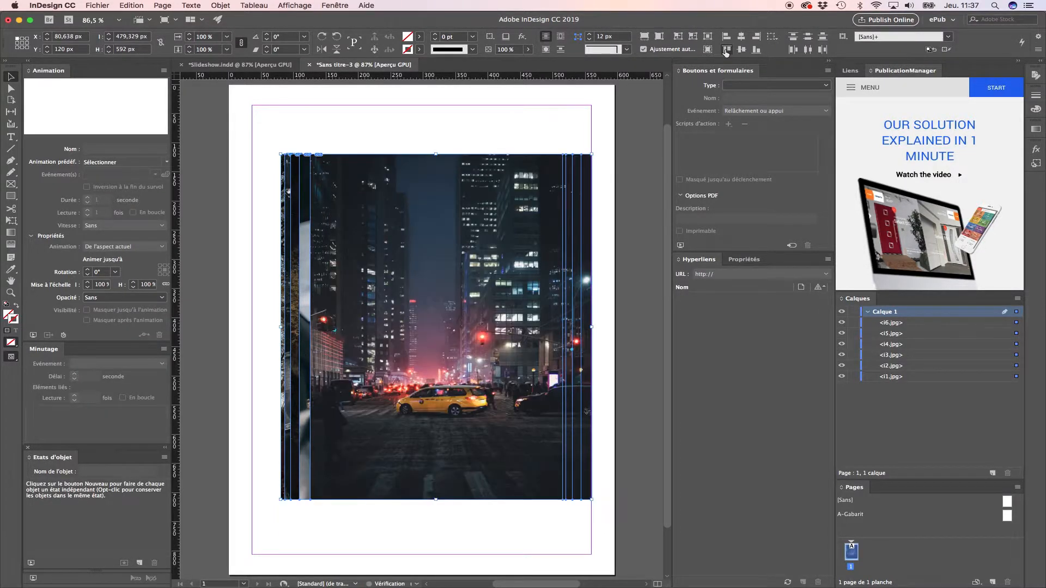
pyautogui.click(726, 36)
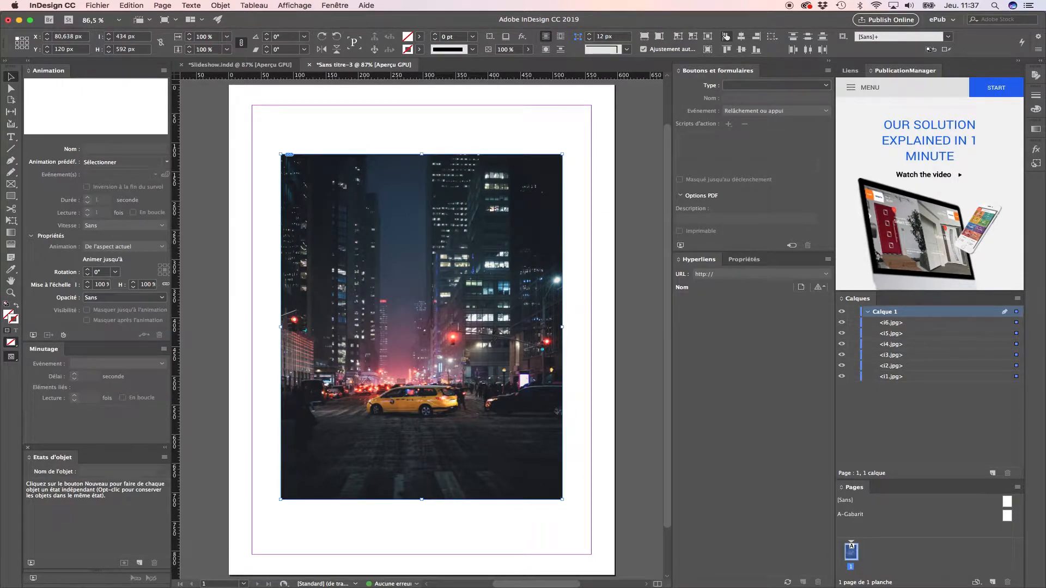
# Hide the six image frames i6.jpg to i1.jpg one by one, viewing each picture beneath.
pyautogui.click(877, 333)
pyautogui.click(843, 323)
pyautogui.click(842, 334)
pyautogui.click(842, 344)
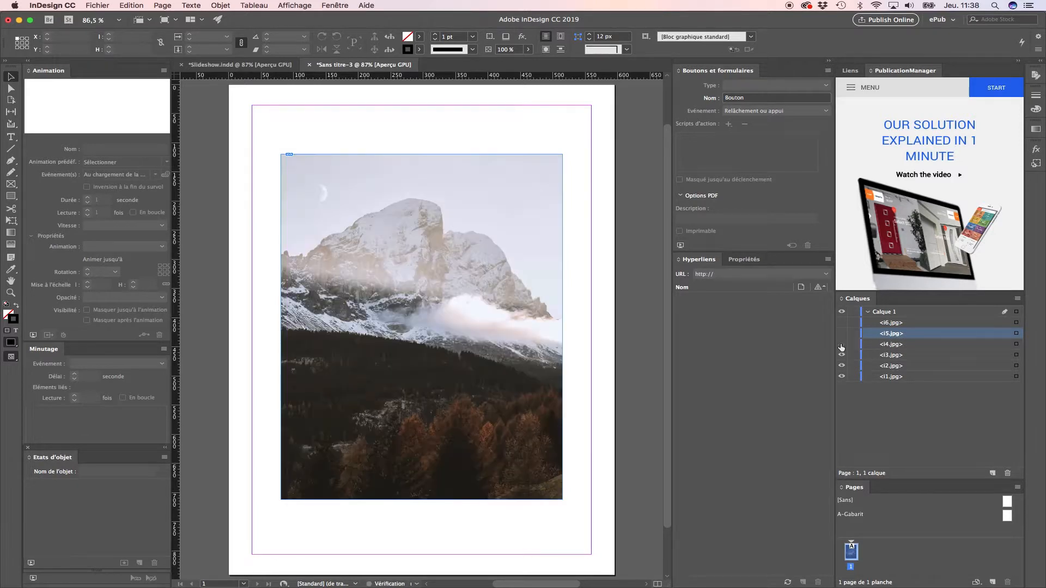
pyautogui.click(842, 354)
pyautogui.click(842, 365)
pyautogui.click(842, 376)
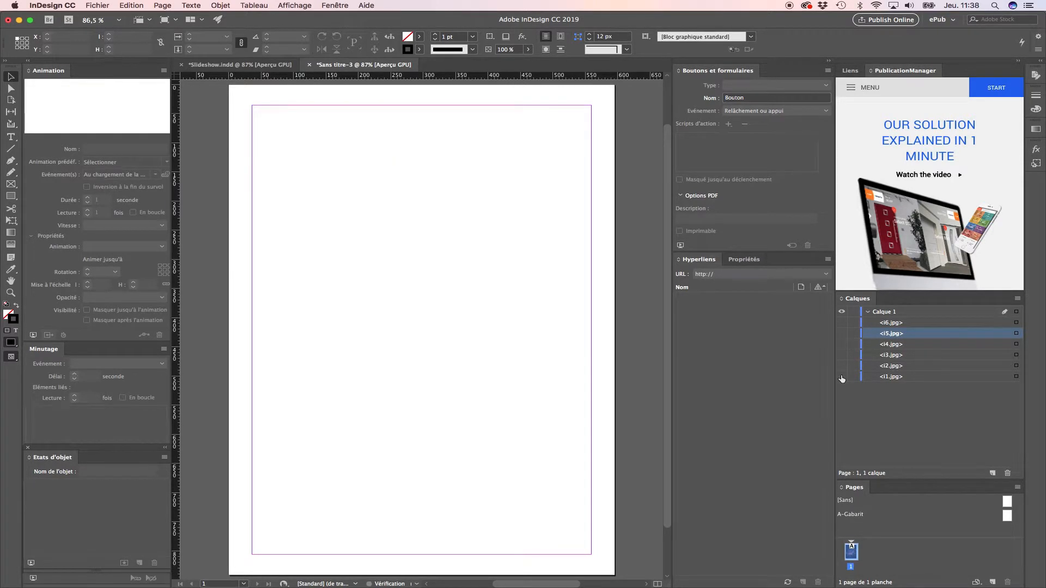
# Show the six image frames again one by one, from i1.jpg up to i6.jpg.
pyautogui.click(841, 377)
pyautogui.click(841, 365)
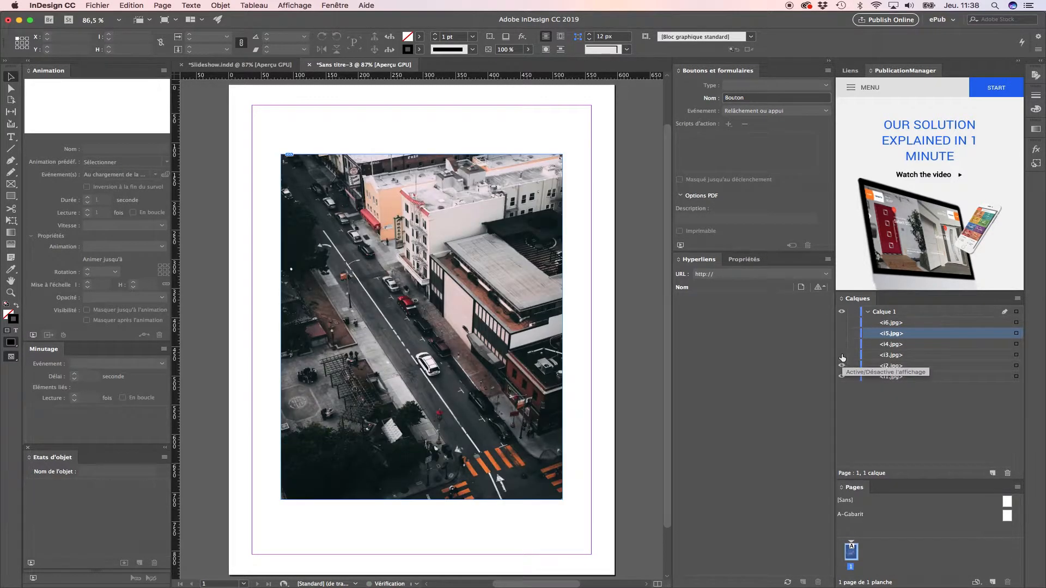
pyautogui.click(841, 354)
pyautogui.click(842, 345)
pyautogui.click(842, 334)
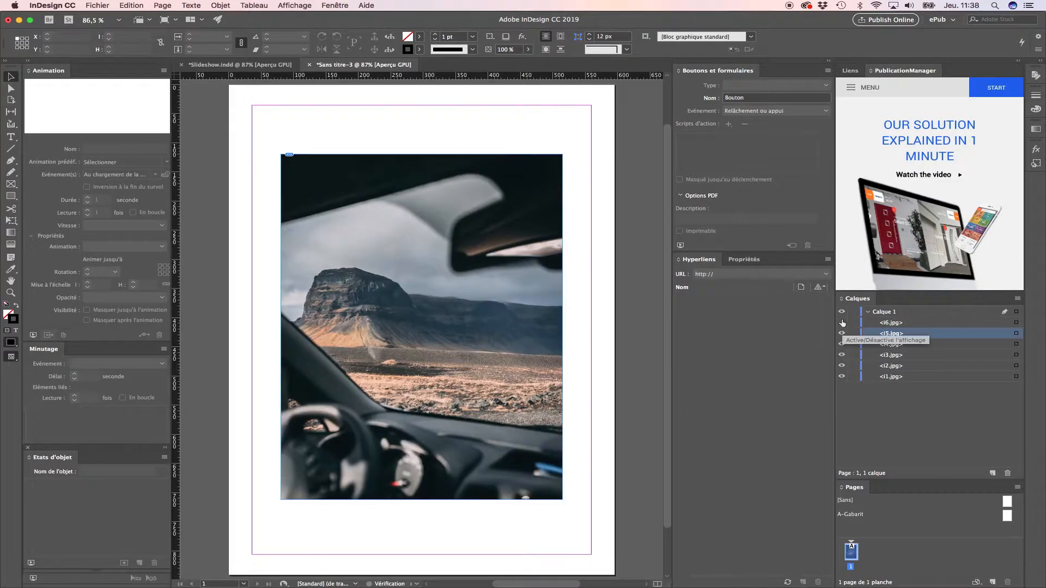
pyautogui.click(842, 322)
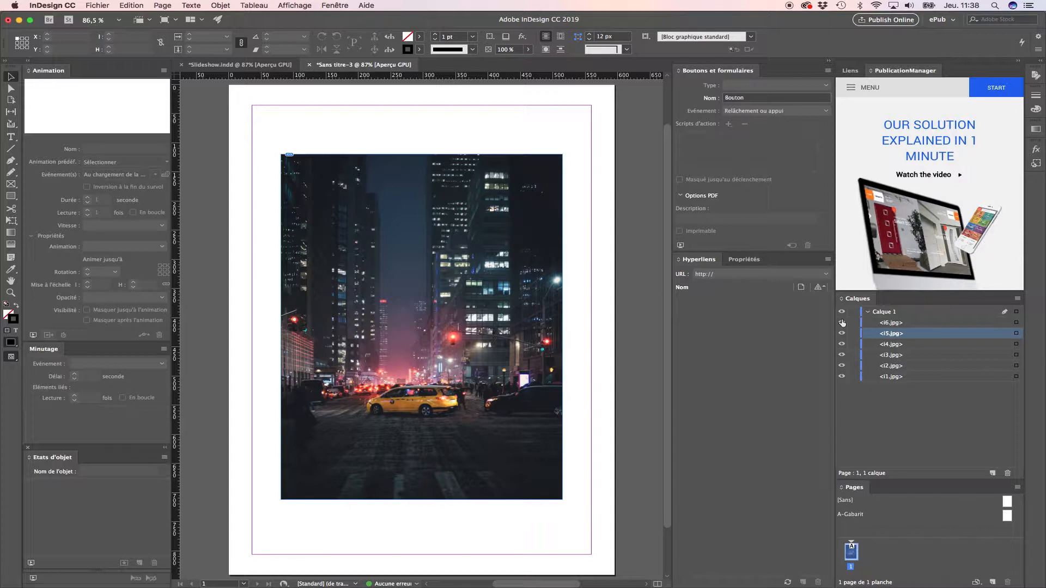
# Select all the stacked image frames and convert them into a multi-state object.
pyautogui.moveTo(260, 126); pyautogui.dragTo(571, 515)
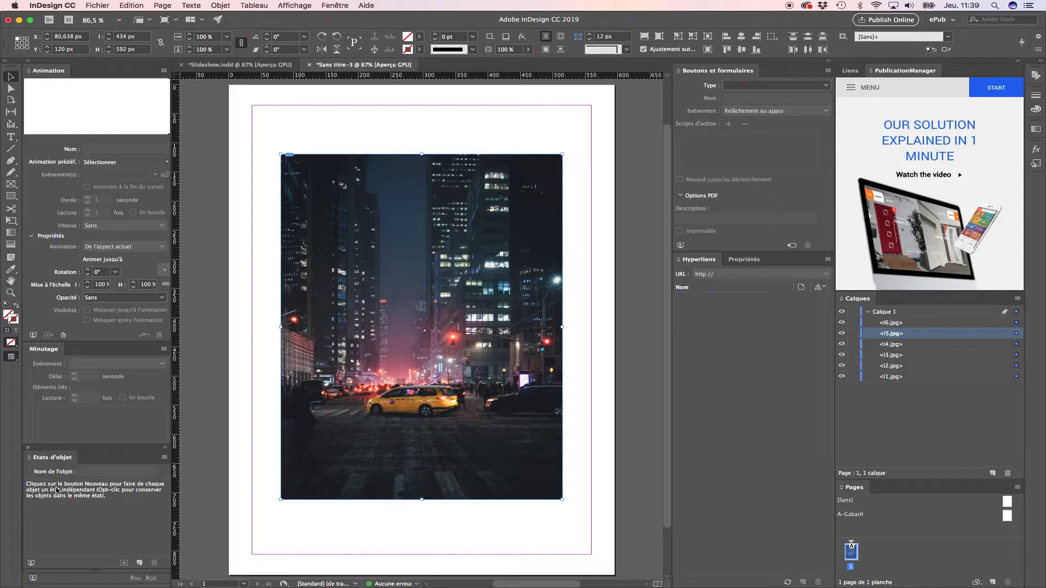
pyautogui.click(336, 7)
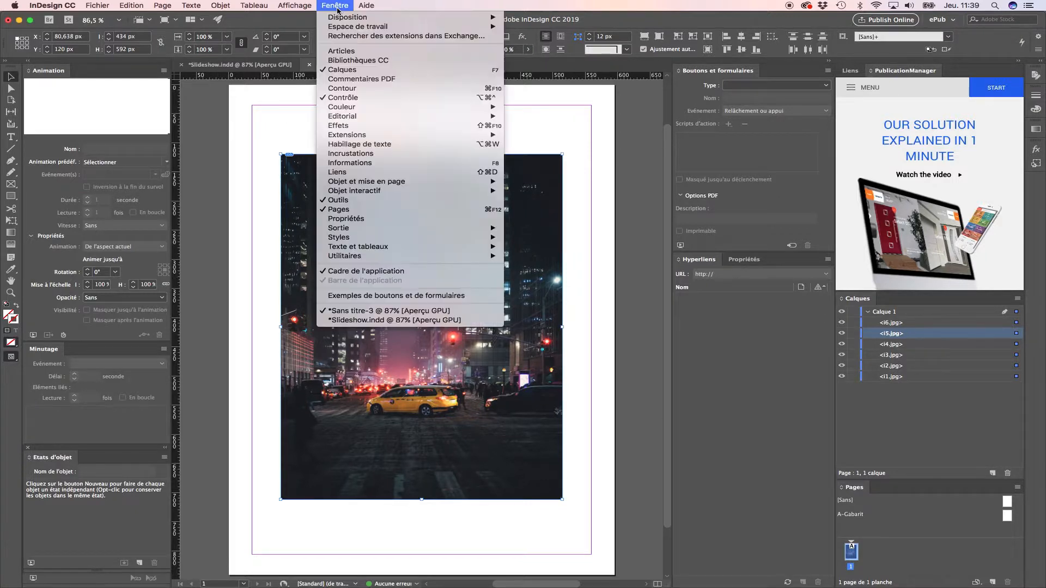
pyautogui.moveTo(460, 196)
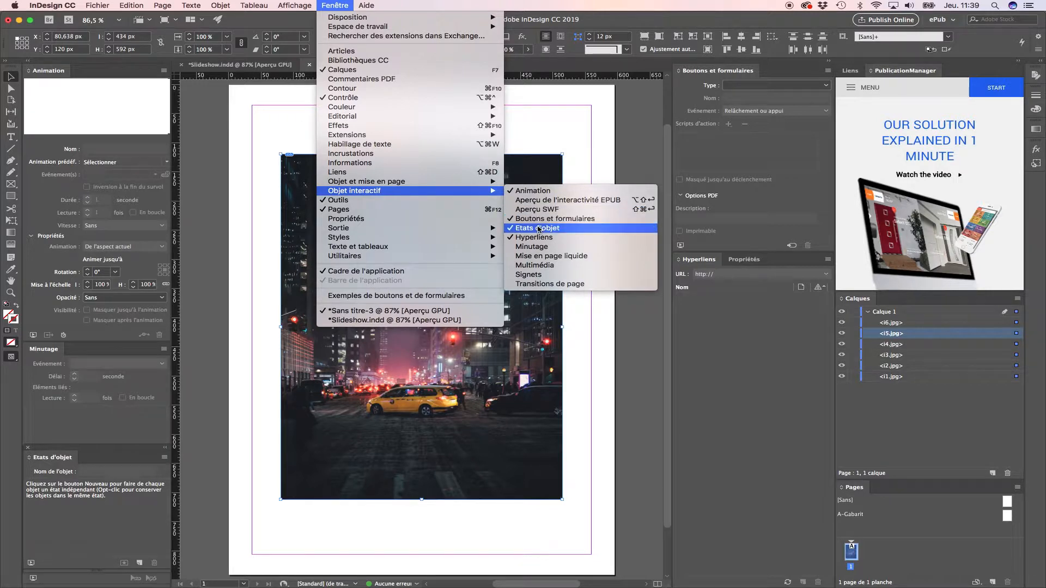
pyautogui.click(609, 339)
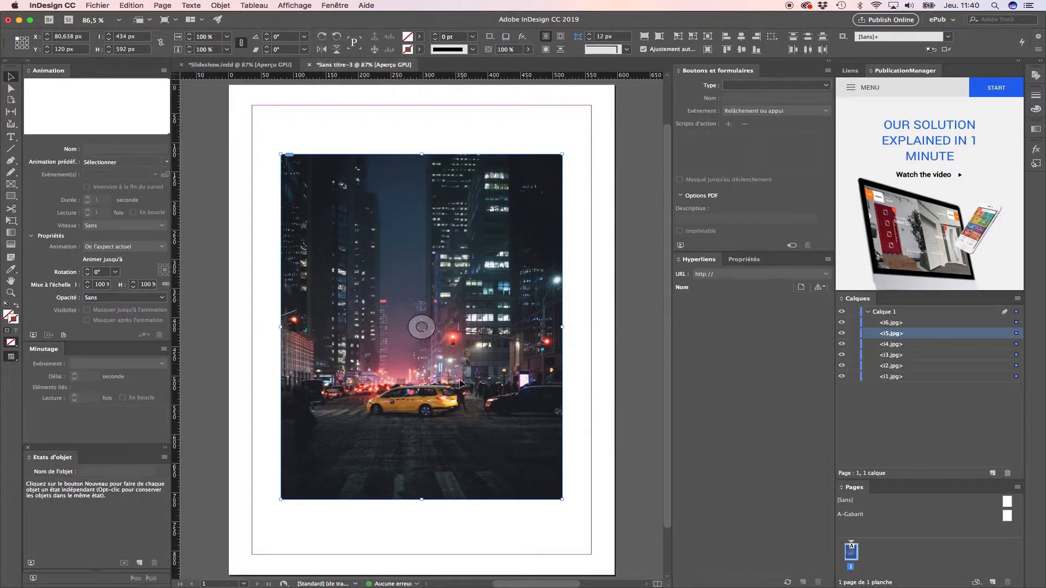
pyautogui.click(140, 562)
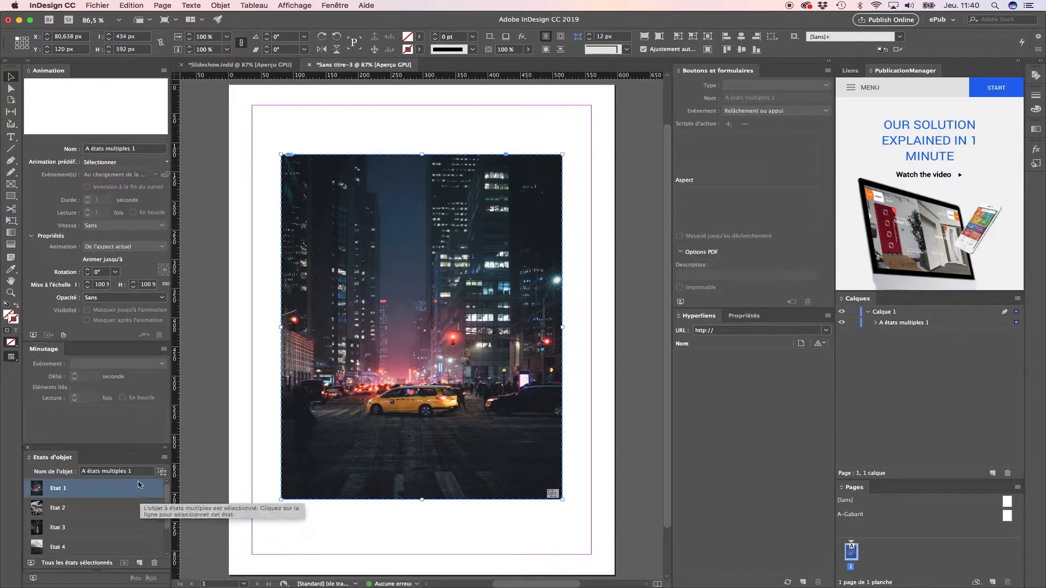
# Name the multi-state object "Etat Caroussel", look through its states and deselect it.
pyautogui.click(139, 473)
pyautogui.tripleClick(139, 473)
pyautogui.write('Etat Caroussel')
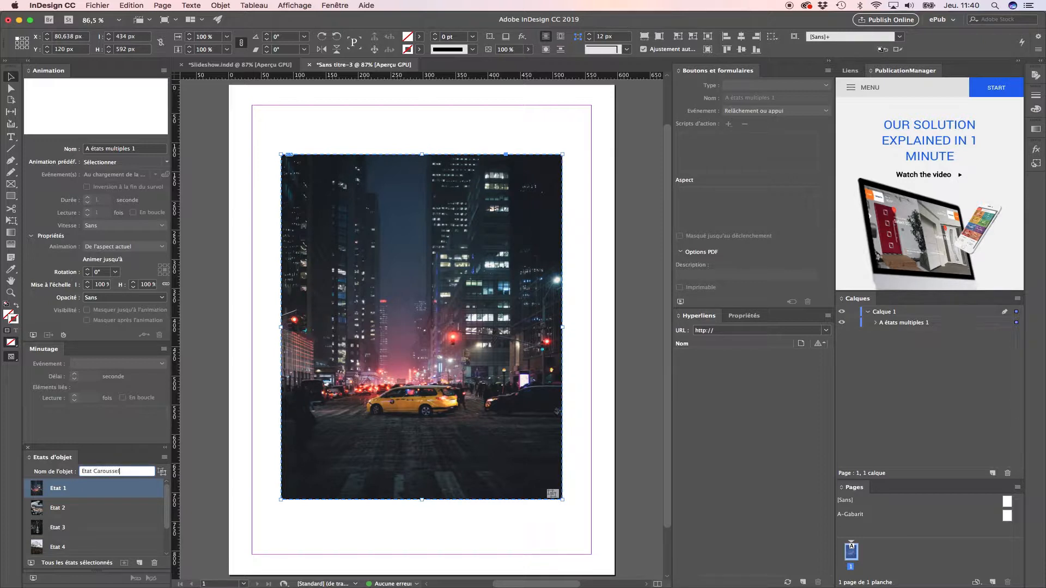
pyautogui.press('Return')
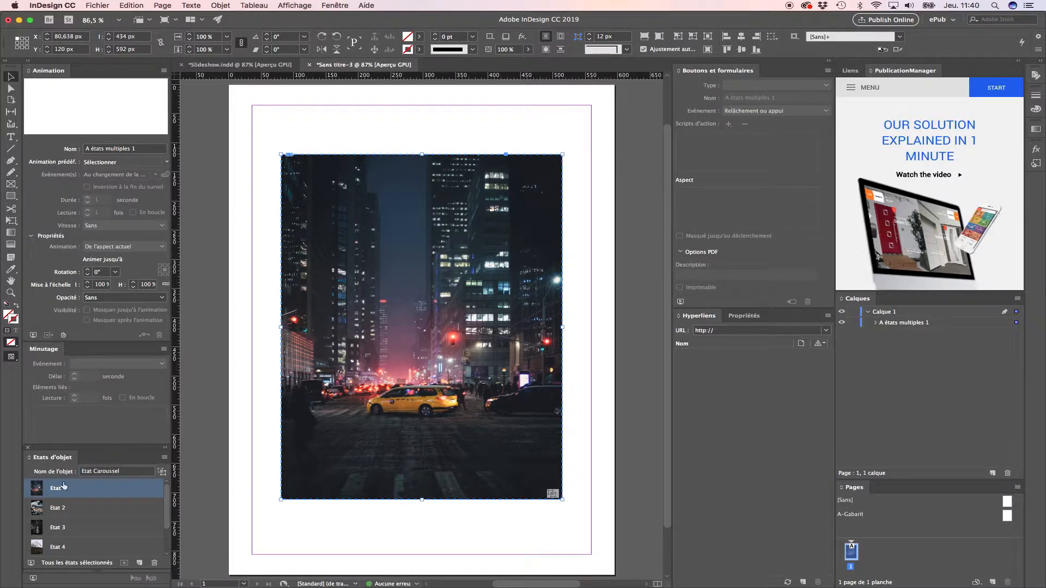
pyautogui.scroll(-2, 60, 529)
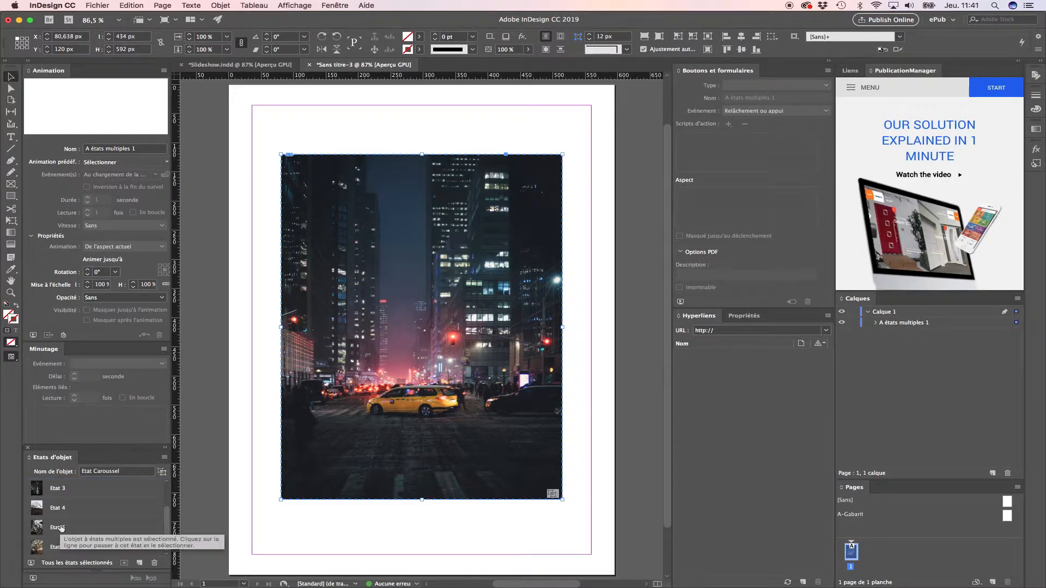
pyautogui.scroll(2, 60, 529)
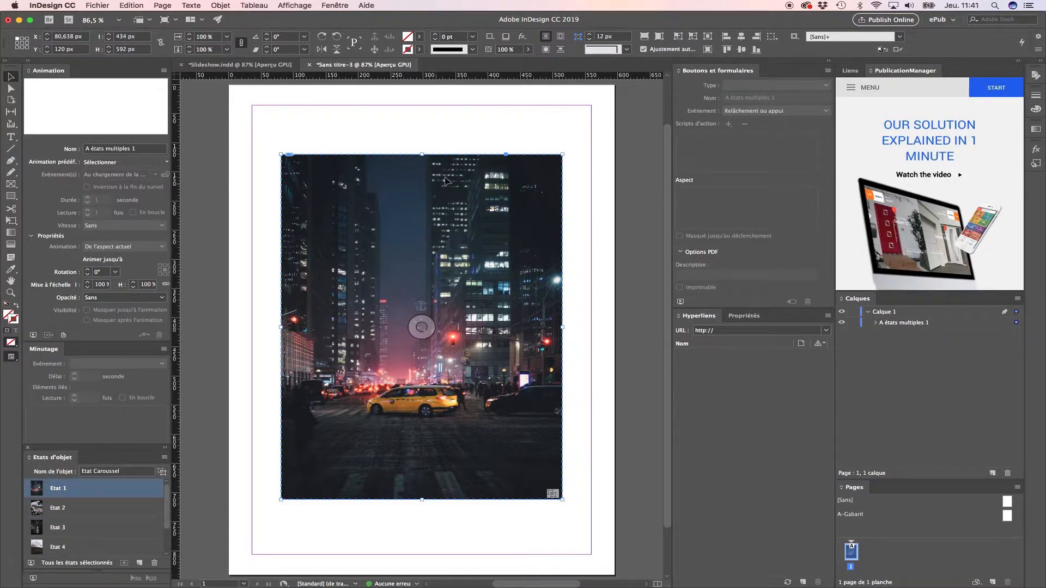
pyautogui.click(489, 125)
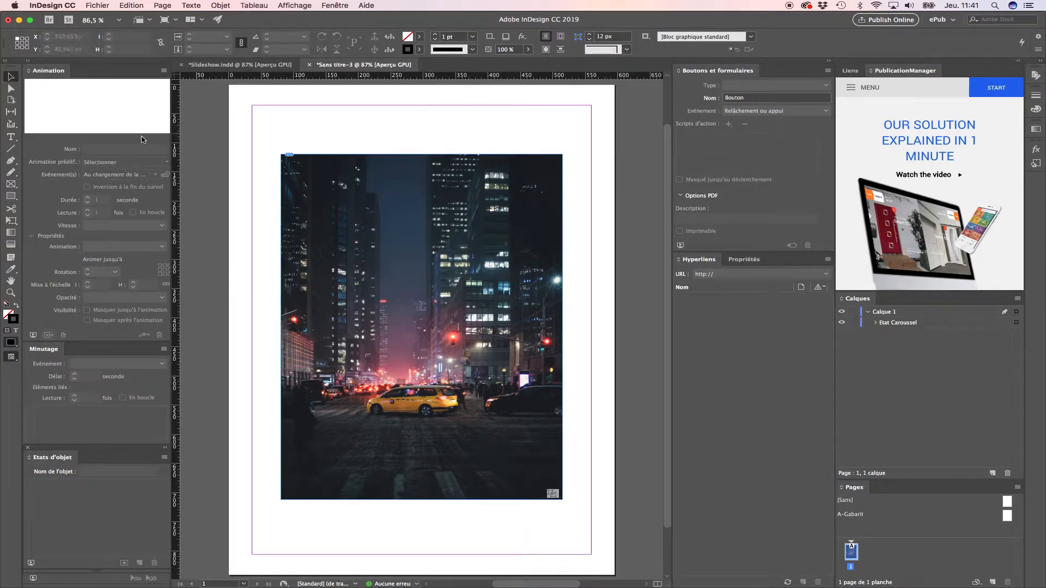
# Draw a rectangle about 95 × 89 px over the upper middle of the slideshow image.
pyautogui.click(11, 196)
pyautogui.moveTo(365, 210); pyautogui.dragTo(426, 261)
pyautogui.press('v')
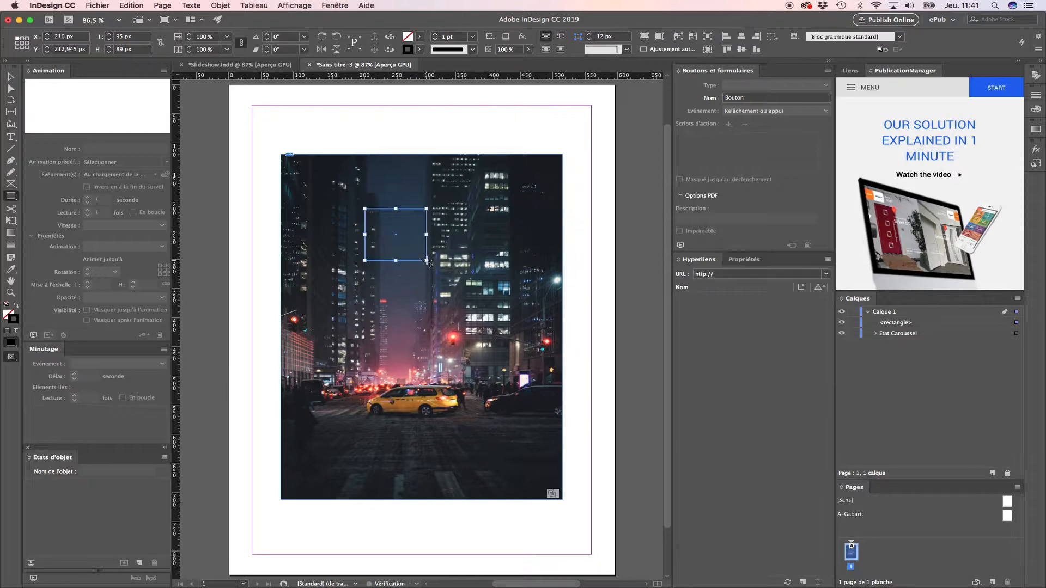
# Give the rectangle an RVB Cyan stroke with a weight of 5 pt.
pyautogui.click(418, 50)
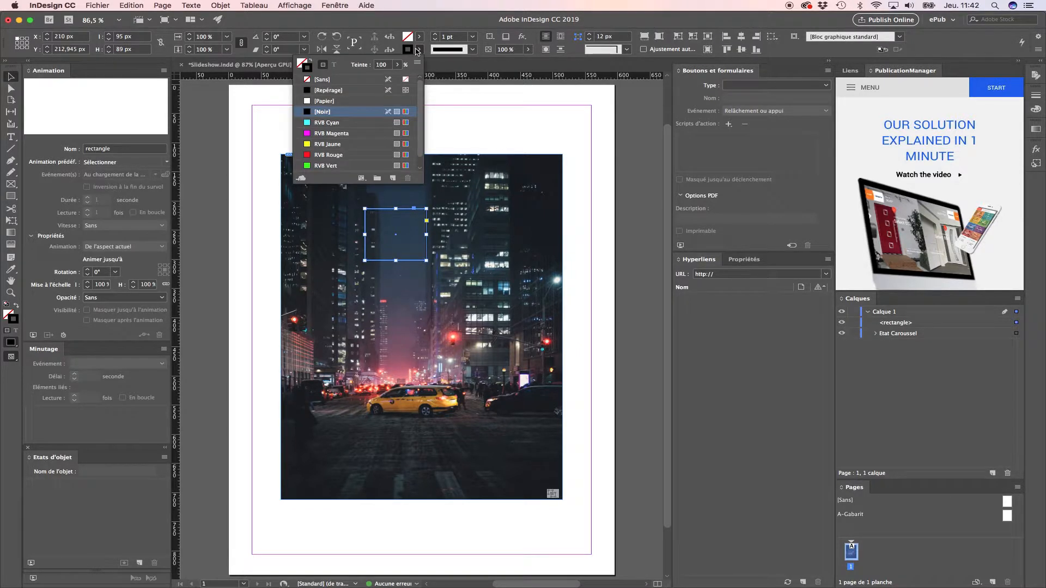
pyautogui.click(321, 123)
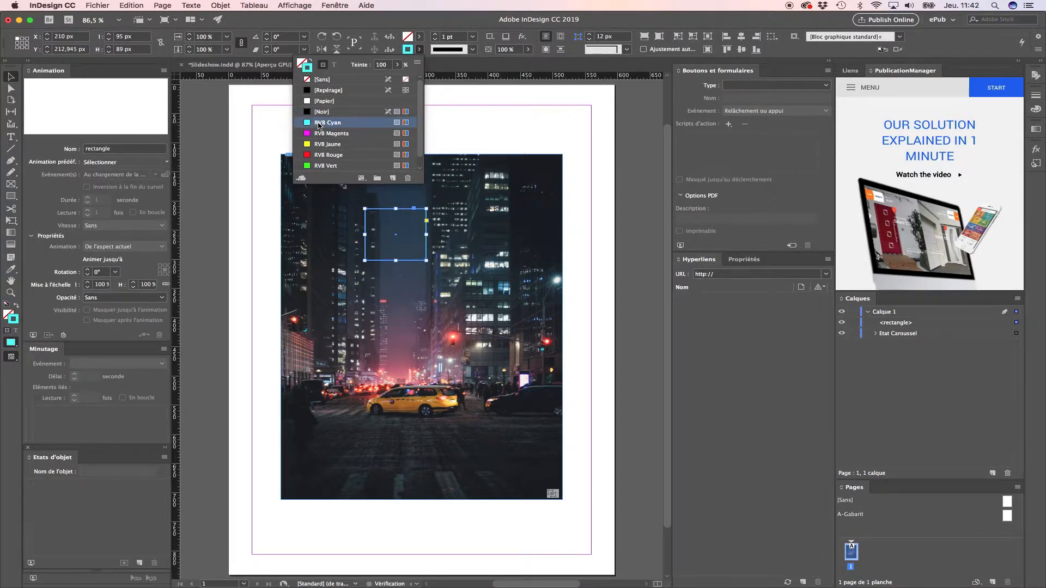
pyautogui.click(434, 35)
pyautogui.click(434, 34)
pyautogui.click(434, 34)
pyautogui.click(434, 34)
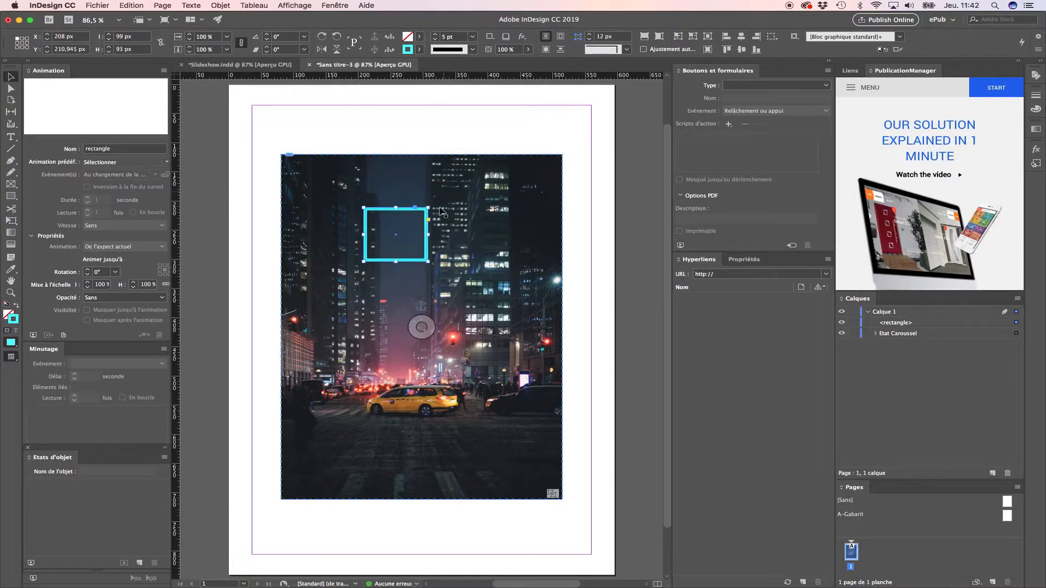
# Shrink the rectangle to about 60 × 55 px and rotate it to −46° so it forms a diamond.
pyautogui.moveTo(427, 262); pyautogui.dragTo(414, 227)
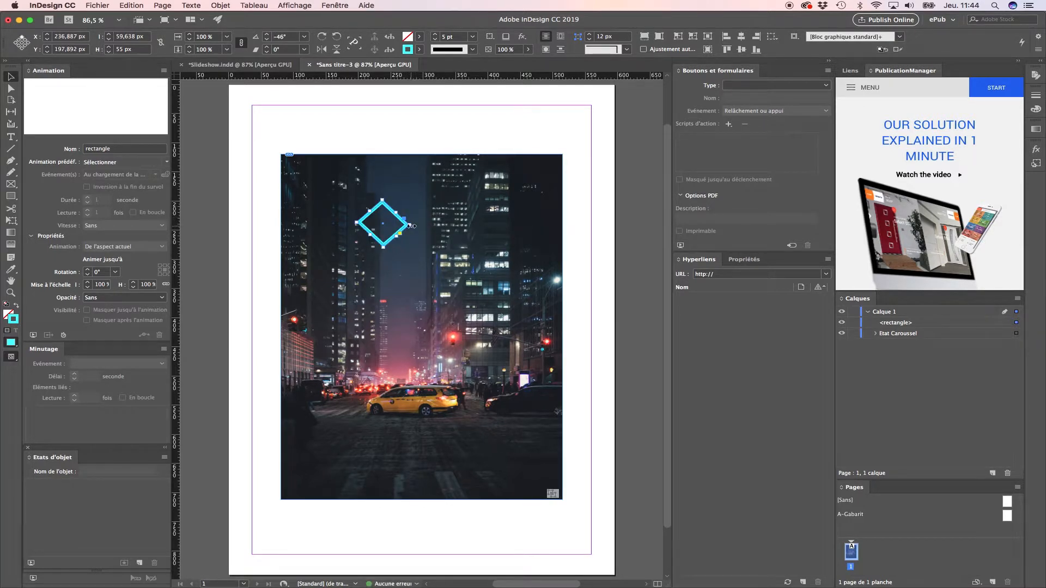
# Cut the diamond into two arrow-shaped halves at its upper and lower corners with the Scissors tool.
pyautogui.click(14, 209)
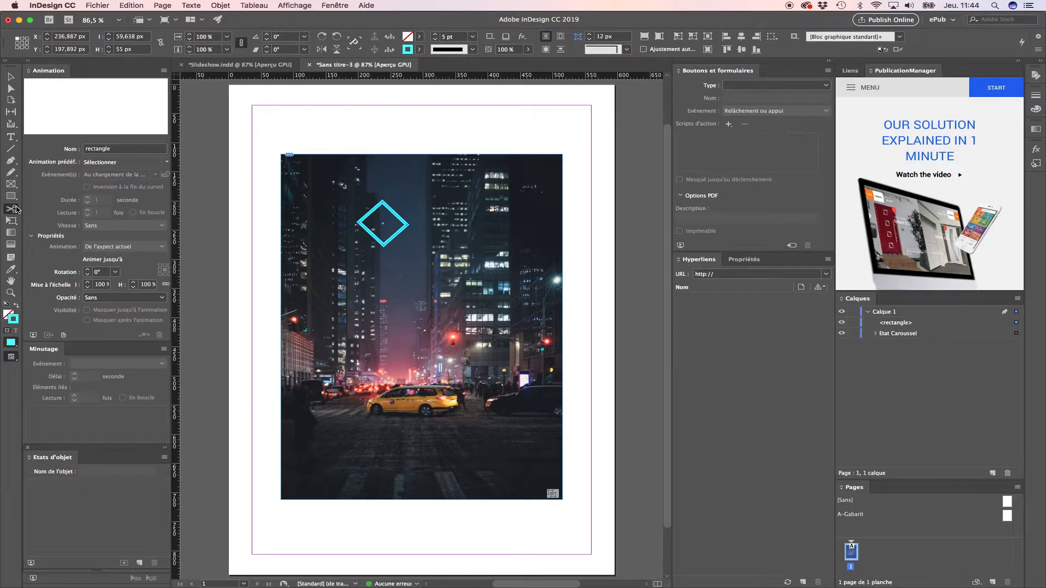
pyautogui.click(382, 203)
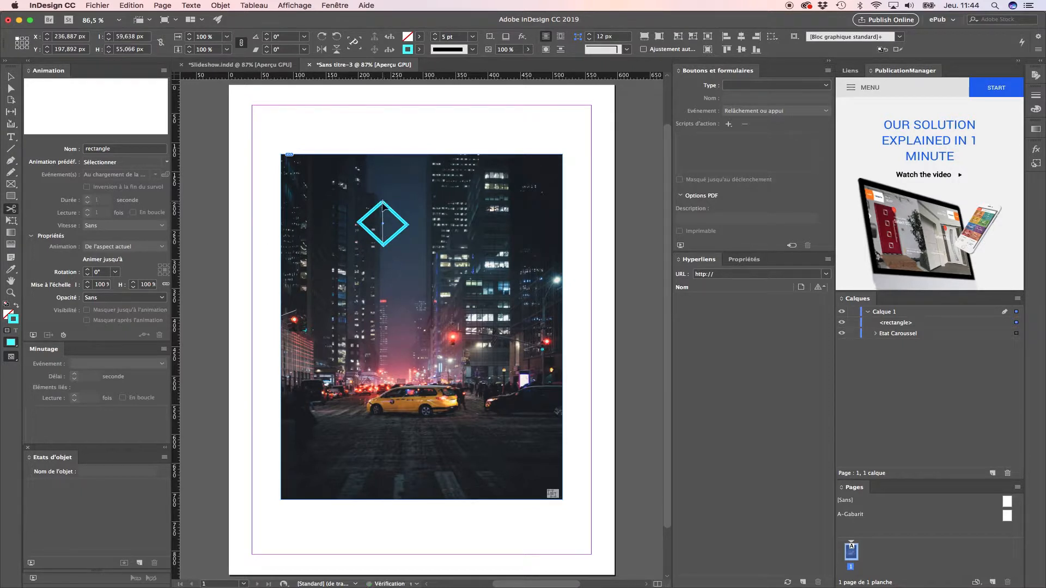
pyautogui.click(384, 249)
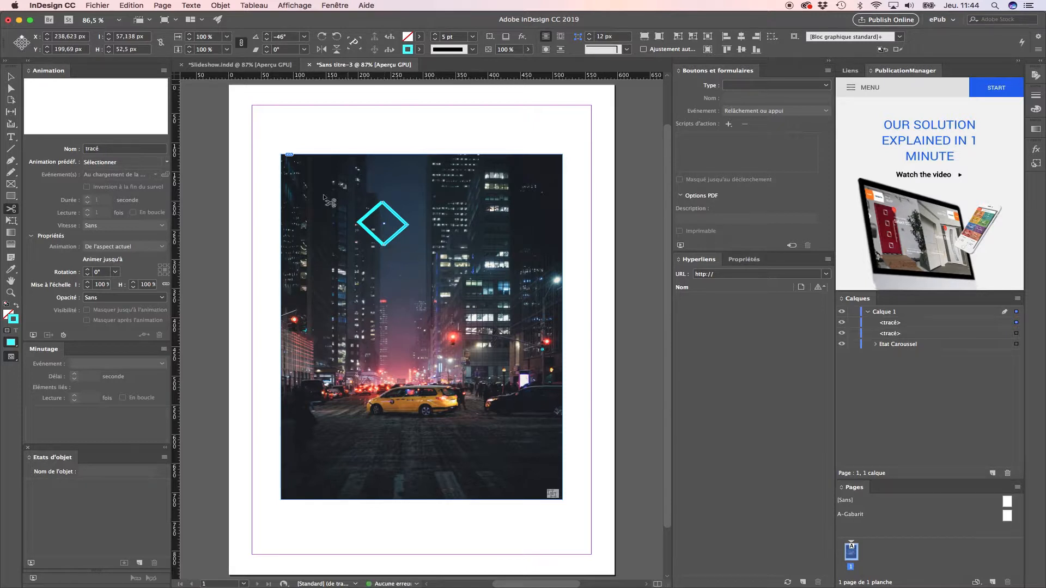
pyautogui.click(9, 77)
pyautogui.click(570, 237)
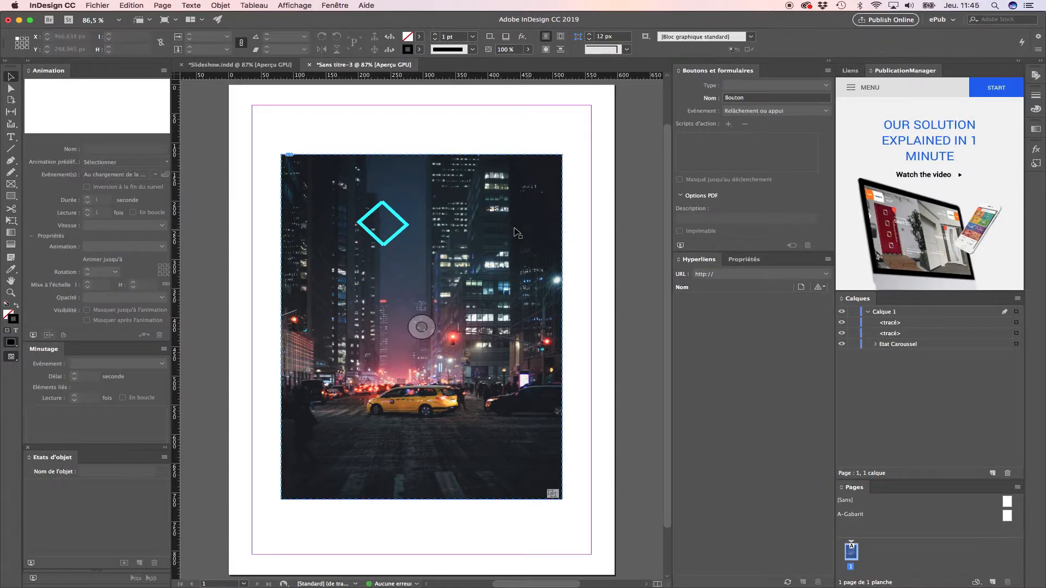
# Move the diamond's right half horizontally to the image's right edge, at about X 463 px.
pyautogui.click(407, 230)
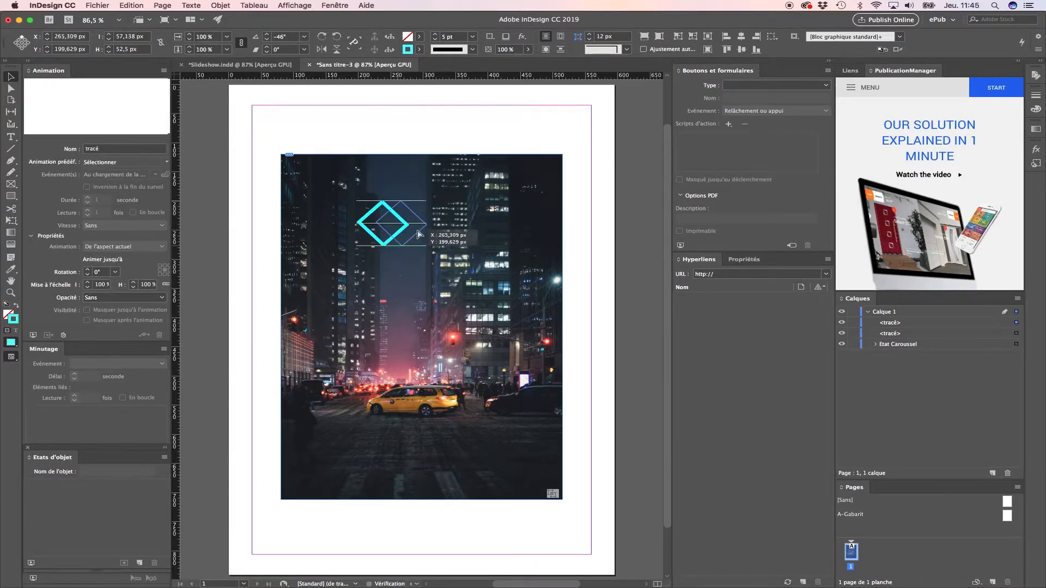
pyautogui.moveTo(406, 233); pyautogui.dragTo(445, 233)
pyautogui.press('Right')
pyautogui.press('Right')
pyautogui.press('Right')
pyautogui.press('Right')
pyautogui.press('Right')
pyautogui.press('Right')
pyautogui.press('Right')
pyautogui.press('Right')
pyautogui.press('Right')
pyautogui.press('Right')
pyautogui.press('Right')
pyautogui.press('Right')
pyautogui.press('Right')
pyautogui.press('Right')
pyautogui.press('Right')
pyautogui.press('Right')
pyautogui.press('Right')
pyautogui.press('Right')
pyautogui.press('Right')
pyautogui.press('Right')
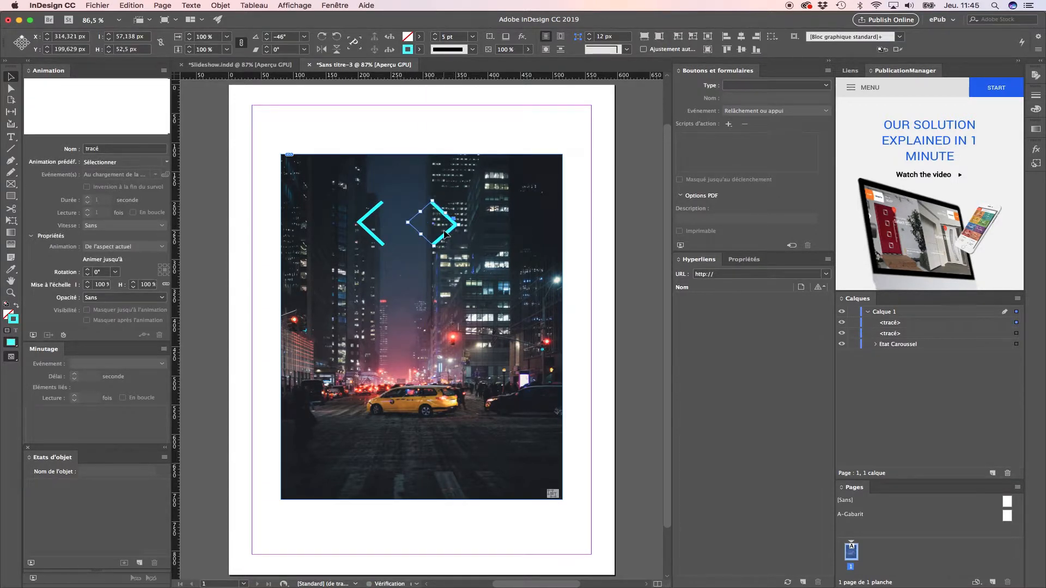
pyautogui.press('Right')
pyautogui.press('Right')
pyautogui.press('Right')
pyautogui.press('Right')
pyautogui.press('Right')
pyautogui.press('Right')
pyautogui.press('Right')
pyautogui.press('Right')
pyautogui.press('Right')
pyautogui.press('Right')
pyautogui.press('Right')
pyautogui.press('Right')
pyautogui.press('Right')
pyautogui.press('Right')
pyautogui.press('Right')
pyautogui.press('Right')
pyautogui.press('Right')
pyautogui.press('Right')
pyautogui.press('Right')
pyautogui.press('Right')
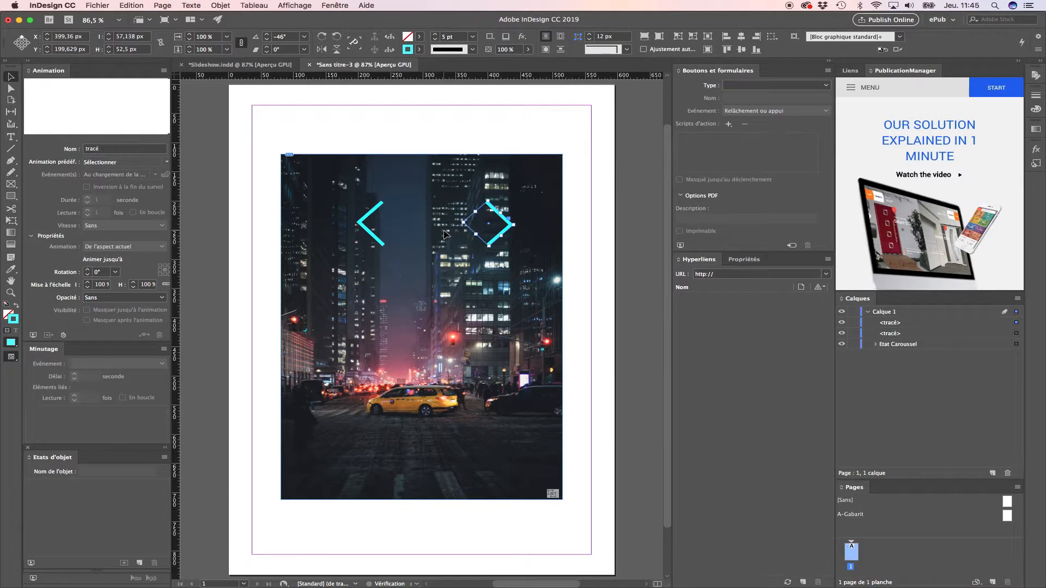
pyautogui.press('Right')
pyautogui.press('Right')
pyautogui.press('Right')
pyautogui.press('Right')
pyautogui.press('Right')
pyautogui.press('Right')
pyautogui.press('Right')
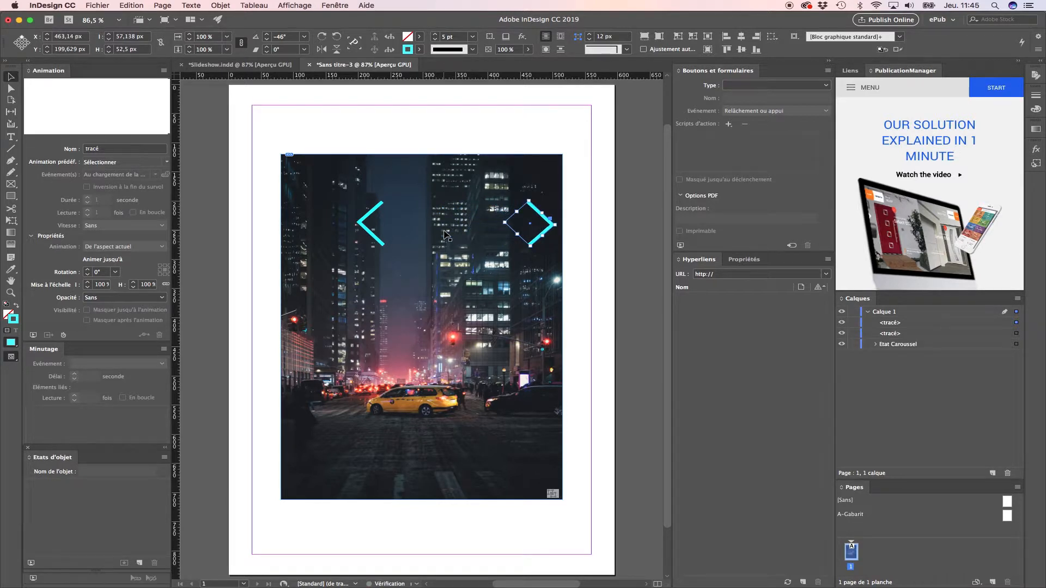
pyautogui.click(428, 225)
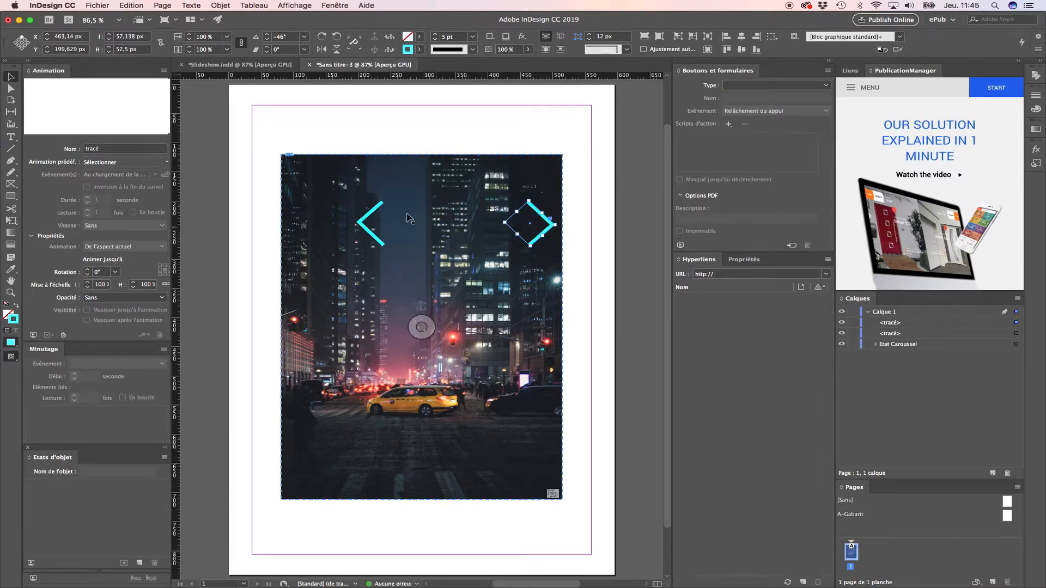
# Move the diamond's left half horizontally to the image's left edge, at about X 136 px.
pyautogui.click(370, 210)
pyautogui.press('Left')
pyautogui.press('Left')
pyautogui.press('Left')
pyautogui.press('Left')
pyautogui.press('Left')
pyautogui.press('Left')
pyautogui.press('Left')
pyautogui.press('Left')
pyautogui.press('Left')
pyautogui.press('Left')
pyautogui.press('Left')
pyautogui.press('Left')
pyautogui.press('Left')
pyautogui.press('Left')
pyautogui.press('Left')
pyautogui.press('Left')
pyautogui.press('Left')
pyautogui.press('Left')
pyautogui.press('Left')
pyautogui.press('Left')
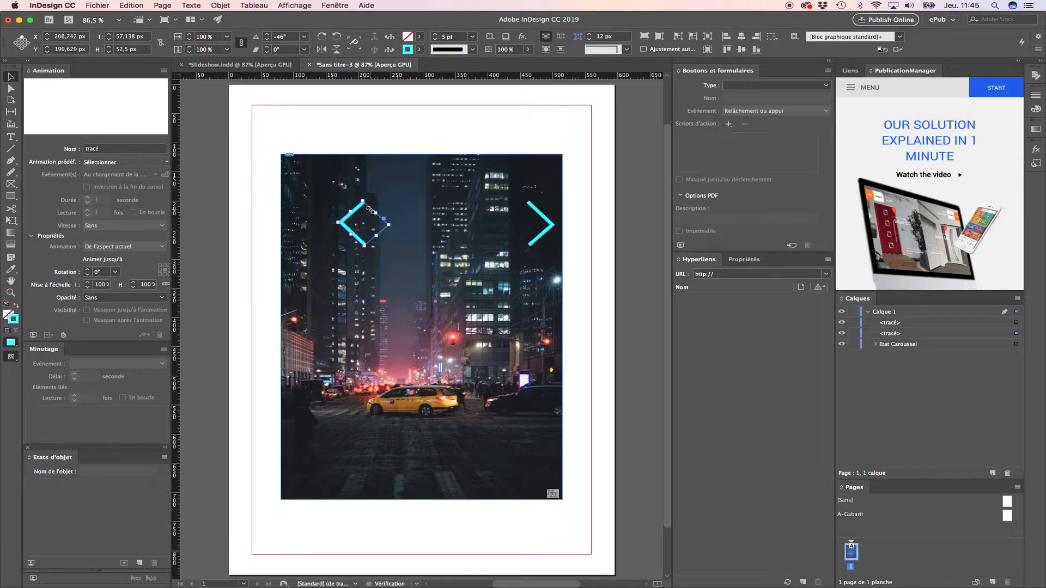
pyautogui.press('Left')
pyautogui.press('Left')
pyautogui.press('Left')
pyautogui.press('Left')
pyautogui.press('Left')
pyautogui.press('Left')
pyautogui.press('Left')
pyautogui.press('Left')
pyautogui.press('Left')
pyautogui.press('Left')
pyautogui.press('Left')
pyautogui.press('Left')
pyautogui.press('Left')
pyautogui.press('Left')
pyautogui.press('Left')
pyautogui.press('Left')
pyautogui.press('Left')
pyautogui.press('Left')
pyautogui.press('Left')
pyautogui.press('Left')
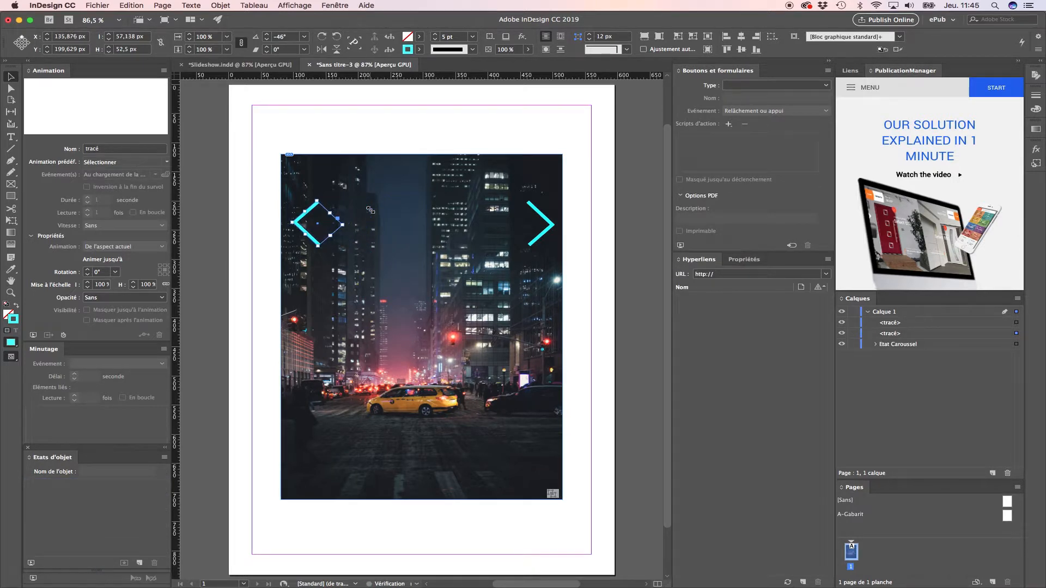
# Move both arrows together straight down to the image's mid-height, at about Y 363 px.
pyautogui.keyDown('shift'); pyautogui.click(545, 223); pyautogui.keyUp('shift')
pyautogui.press('Down')
pyautogui.press('Down')
pyautogui.press('Down')
pyautogui.press('Down')
pyautogui.press('Down')
pyautogui.press('Down')
pyautogui.press('Down')
pyautogui.press('Down')
pyautogui.press('Down')
pyautogui.press('Down')
pyautogui.press('Down')
pyautogui.press('Down')
pyautogui.press('Down')
pyautogui.press('Down')
pyautogui.press('Down')
pyautogui.press('Down')
pyautogui.press('Down')
pyautogui.press('Down')
pyautogui.press('Down')
pyautogui.press('Down')
pyautogui.press('Down')
pyautogui.press('Down')
pyautogui.press('Down')
pyautogui.press('Down')
pyautogui.press('Down')
pyautogui.press('Down')
pyautogui.press('Down')
pyautogui.press('Down')
pyautogui.press('Down')
pyautogui.press('Down')
pyautogui.press('Down')
pyautogui.press('Down')
pyautogui.press('Down')
pyautogui.press('Down')
pyautogui.press('Down')
pyautogui.press('Down')
pyautogui.press('Down')
pyautogui.press('Down')
pyautogui.press('Down')
pyautogui.press('Down')
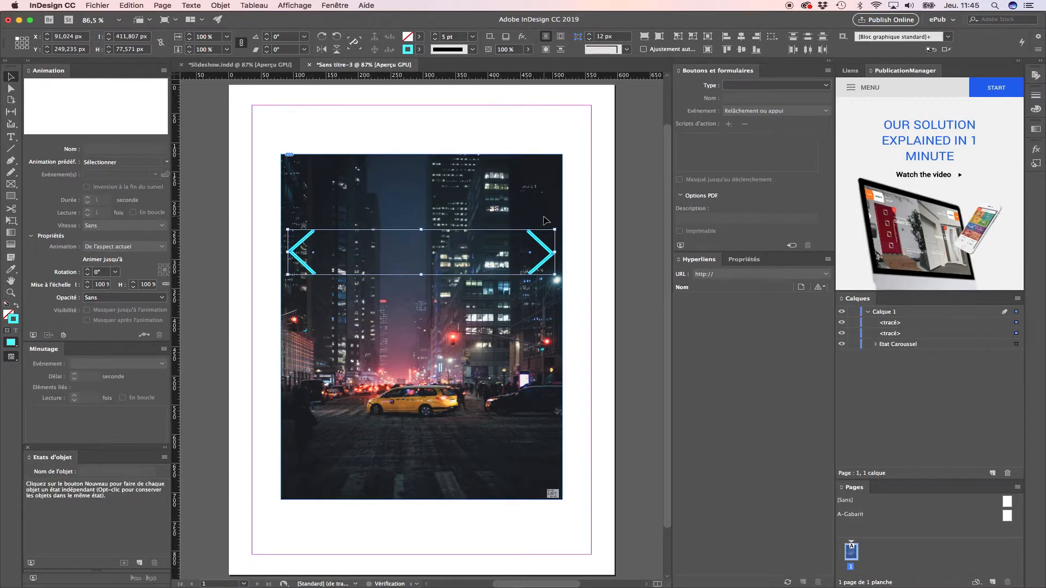
pyautogui.press('Down')
pyautogui.press('Down')
pyautogui.press('Down')
pyautogui.press('Down')
pyautogui.press('Down')
pyautogui.press('Down')
pyautogui.press('Down')
pyautogui.press('Down')
pyautogui.press('Down')
pyautogui.press('Down')
pyautogui.press('Down')
pyautogui.press('Down')
pyautogui.press('Down')
pyautogui.press('Down')
pyautogui.press('Down')
pyautogui.press('Down')
pyautogui.press('Down')
pyautogui.press('Down')
pyautogui.press('Down')
pyautogui.press('Down')
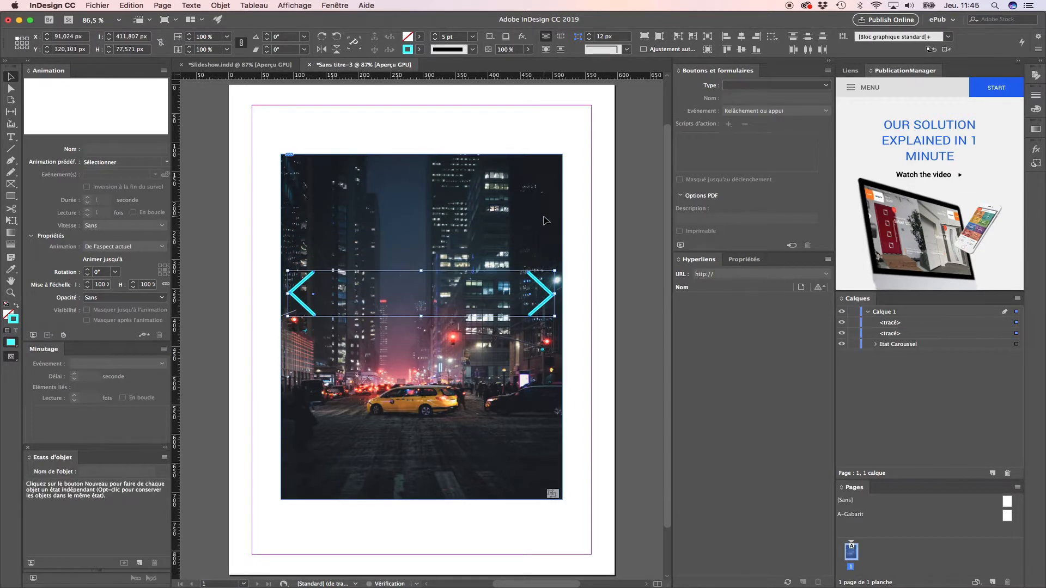
pyautogui.press('Down')
pyautogui.press('Down')
pyautogui.press('Down')
pyautogui.press('Down')
pyautogui.press('Down')
pyautogui.press('Down')
pyautogui.press('Down')
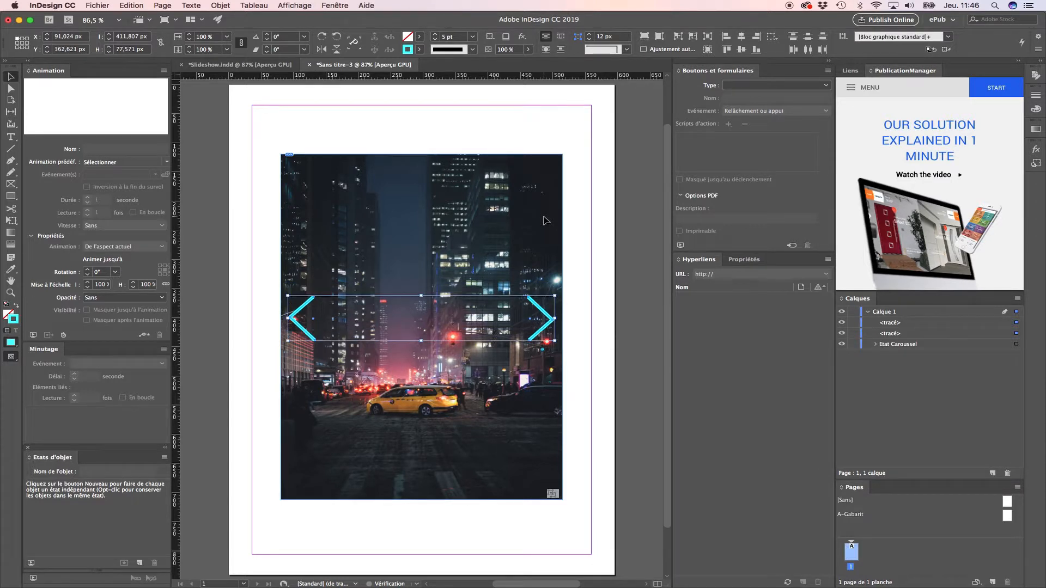
pyautogui.click(573, 271)
# Convert the right arrow into a button (Bouton).
pyautogui.click(543, 311)
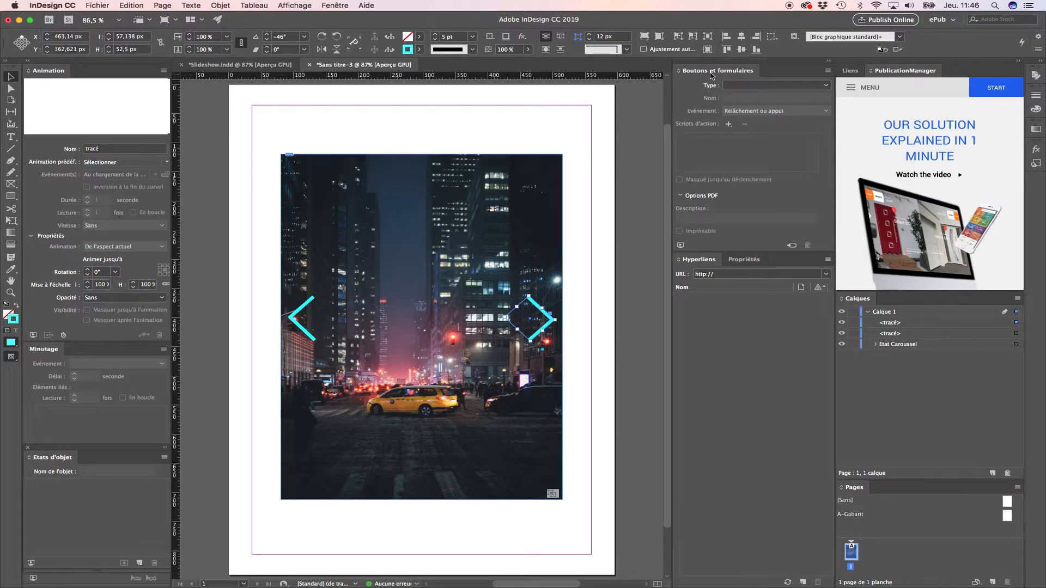
pyautogui.click(334, 5)
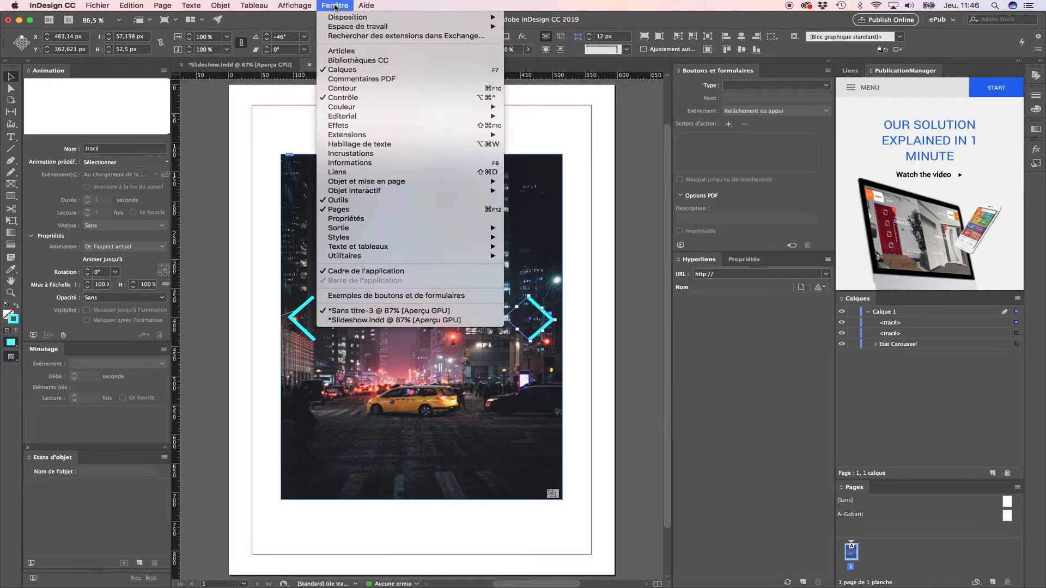
pyautogui.moveTo(411, 195)
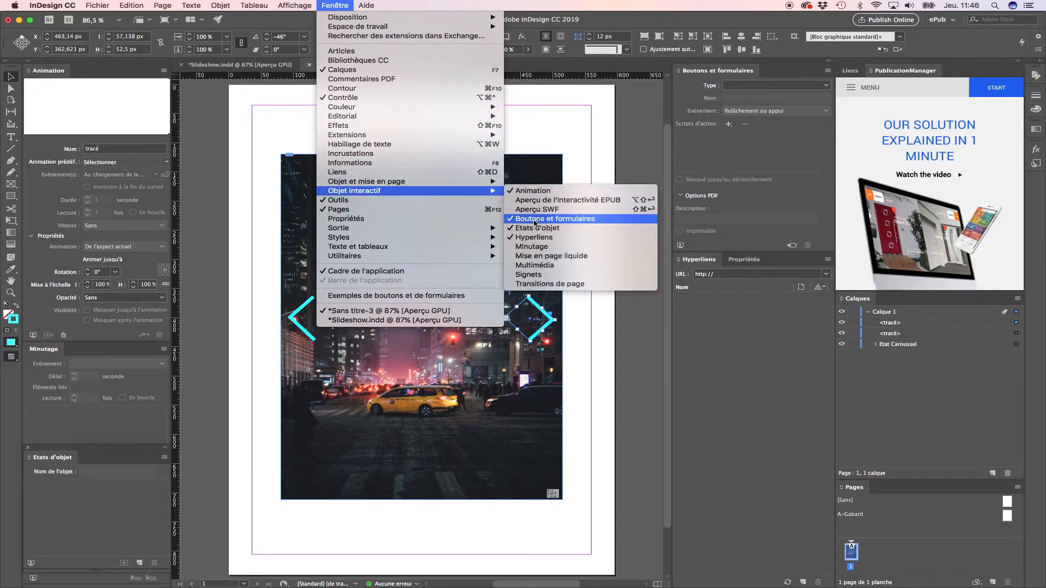
pyautogui.click(685, 96)
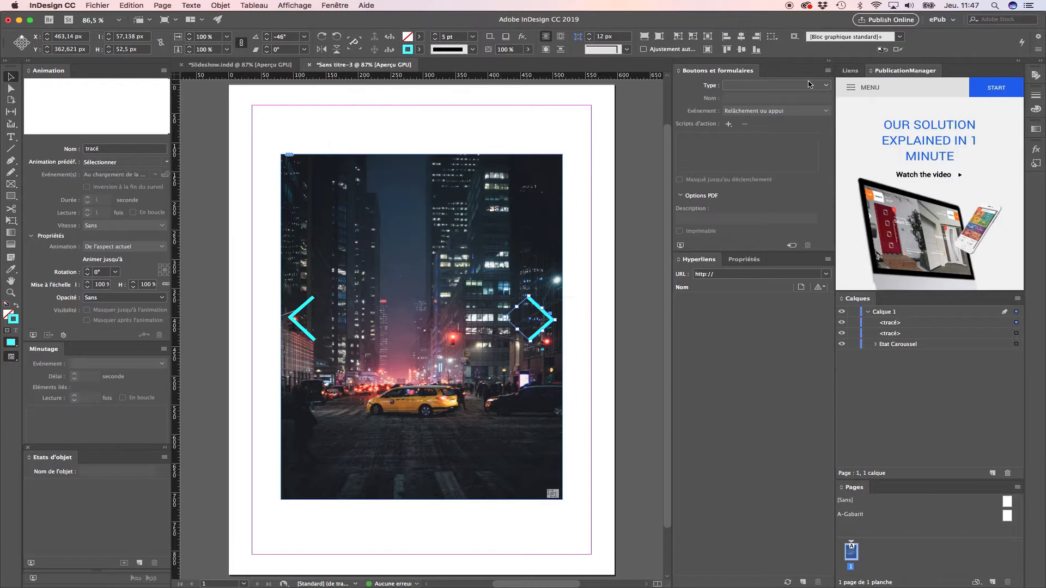
pyautogui.click(824, 86)
pyautogui.click(790, 98)
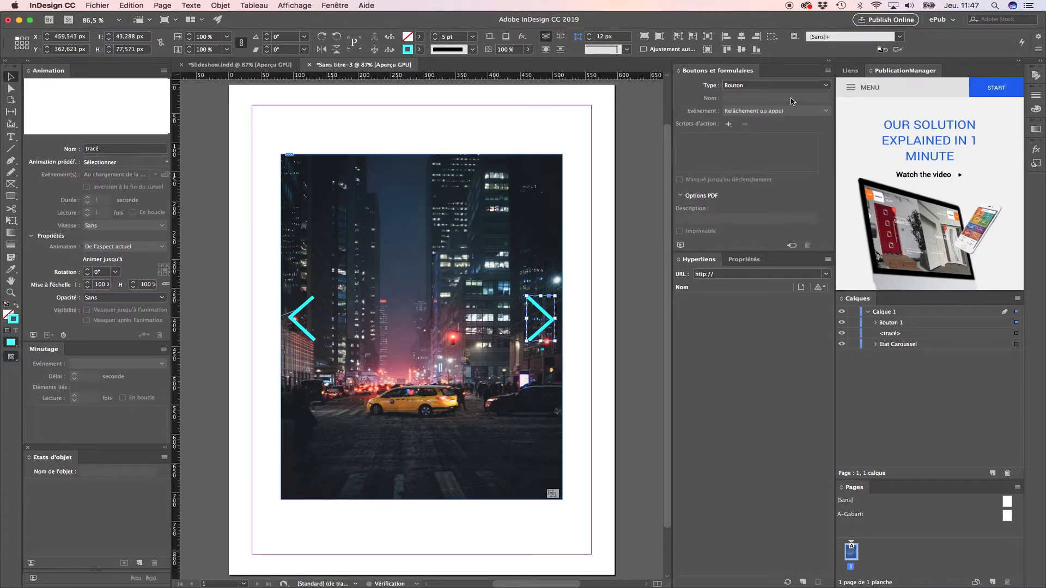
# Give the right arrow button the action Atteindre l'état suivant for Etat Caroussel, with Arrêter au dernier état enabled.
pyautogui.click(726, 124)
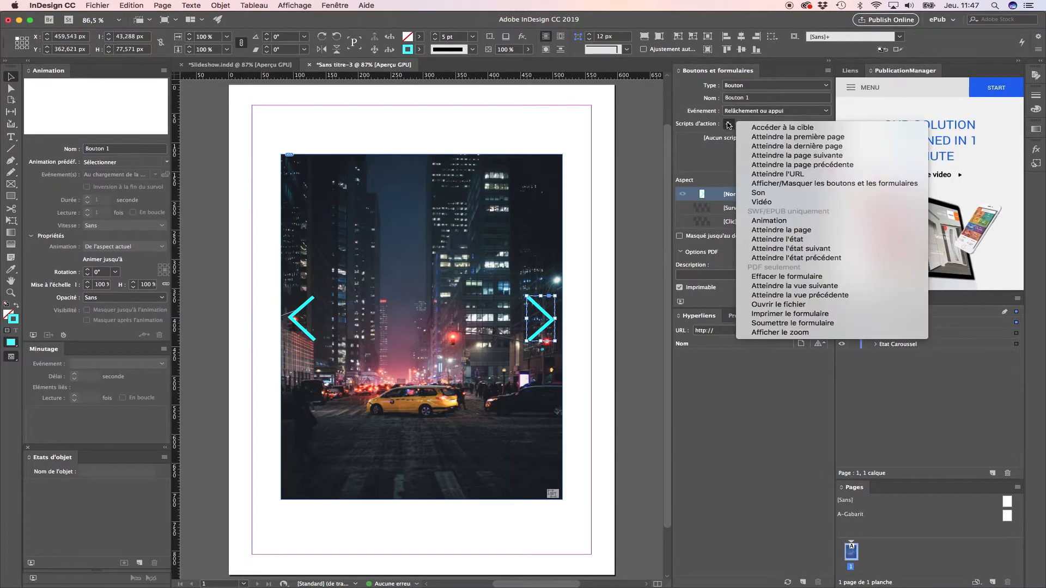
pyautogui.click(776, 248)
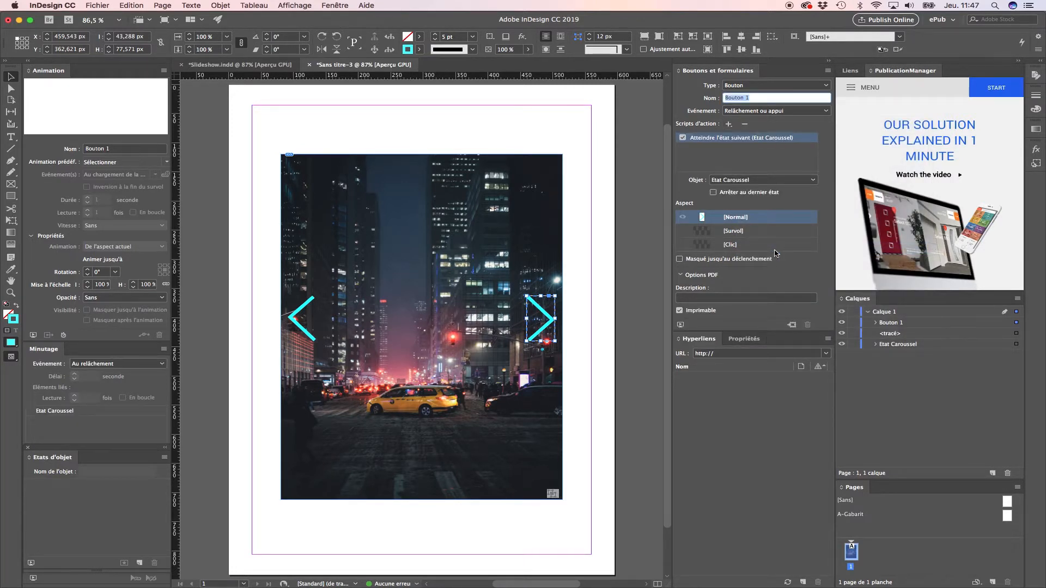
pyautogui.click(813, 180)
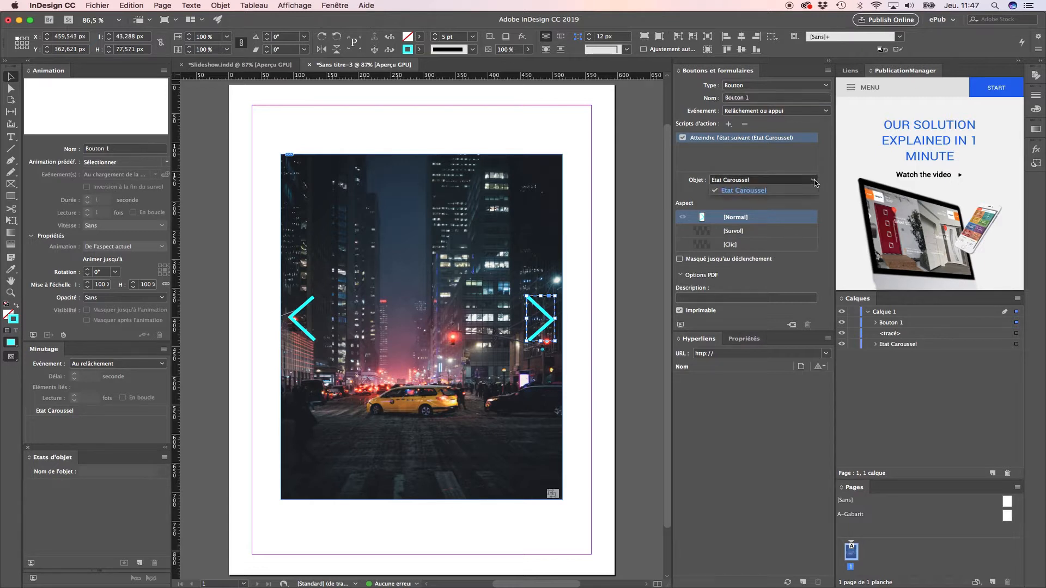
pyautogui.click(827, 204)
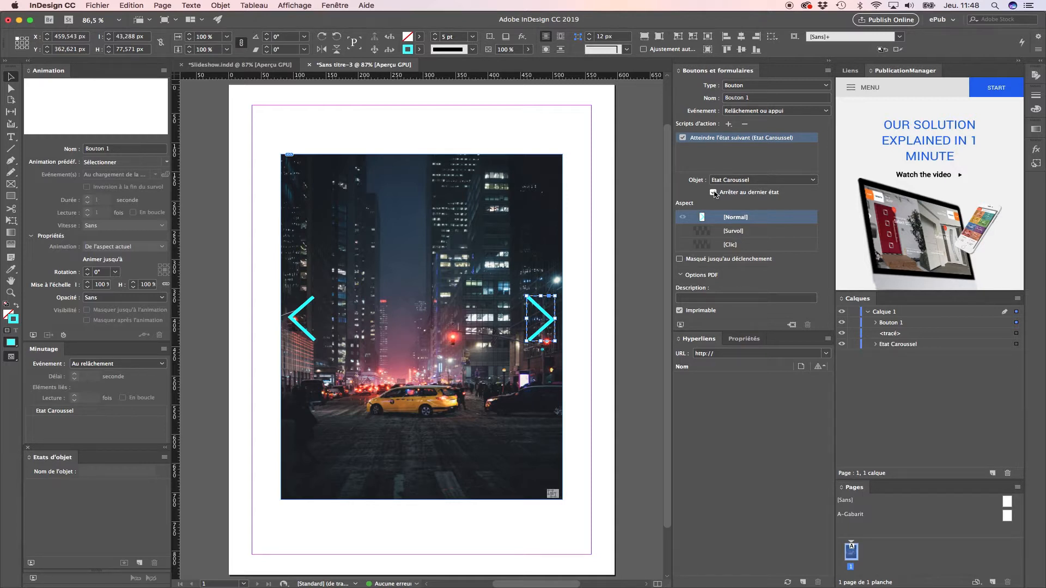
# Convert the left arrow into a button with the action Atteindre l'état précédent for Etat Caroussel and Arrêter au premier état enabled.
pyautogui.click(299, 309)
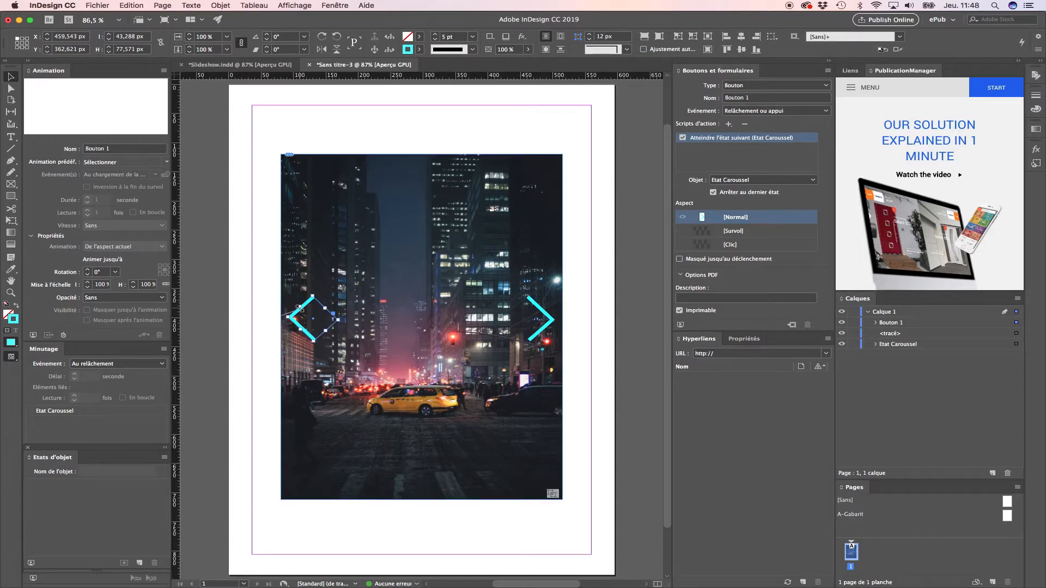
pyautogui.click(823, 86)
pyautogui.click(794, 97)
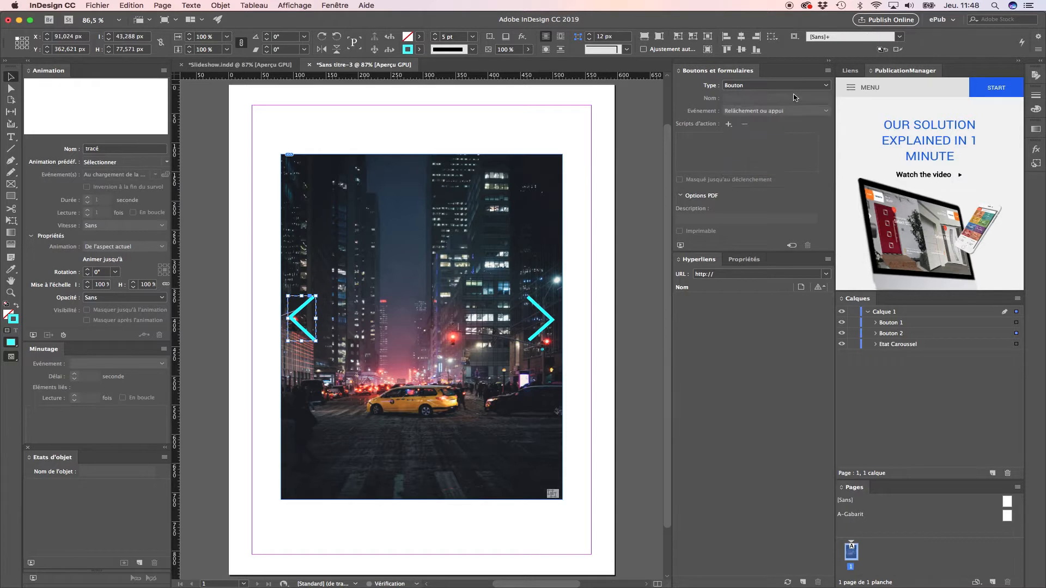
pyautogui.click(730, 125)
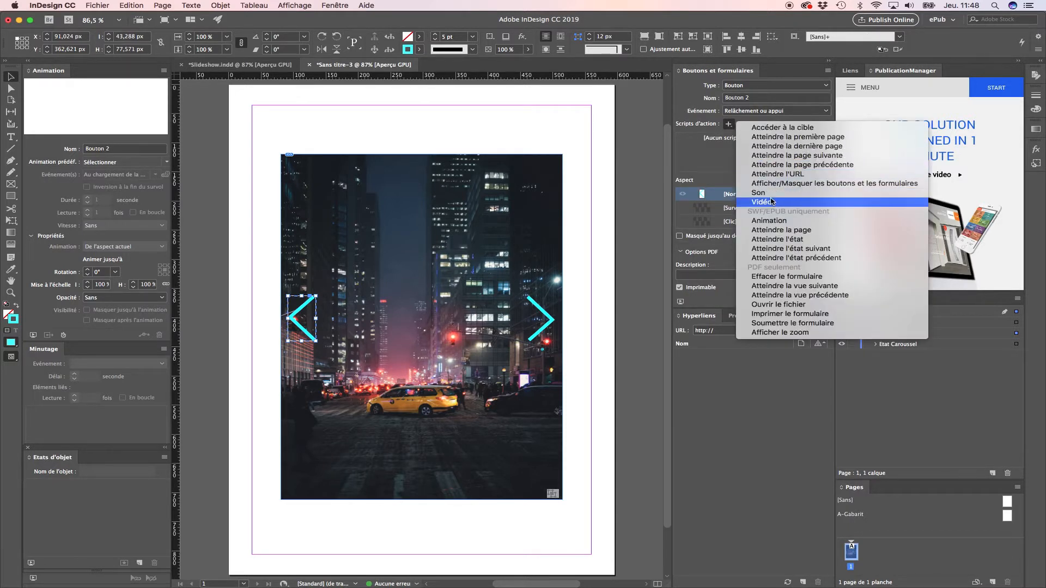
pyautogui.click(787, 258)
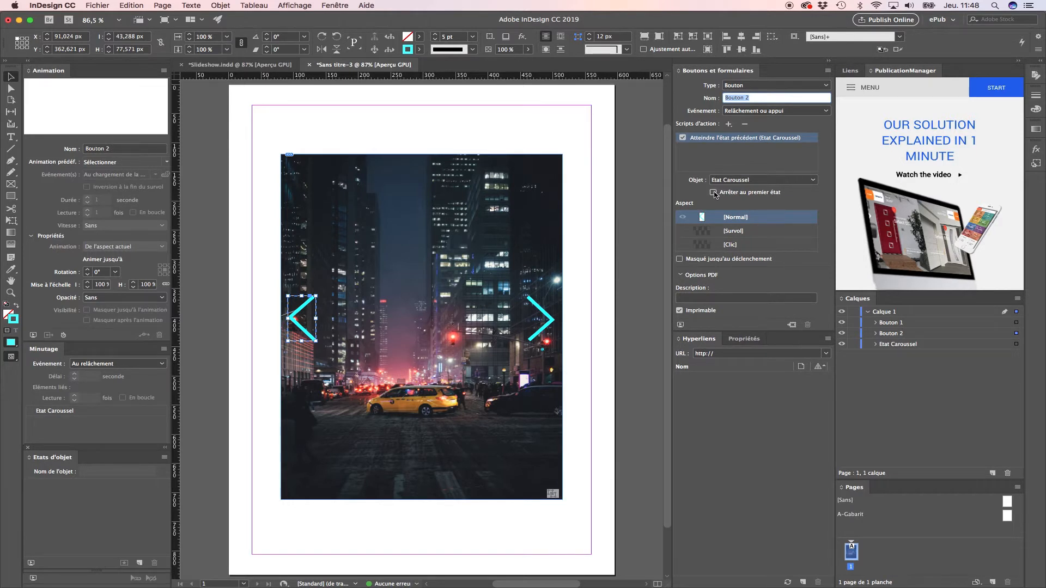
pyautogui.click(714, 193)
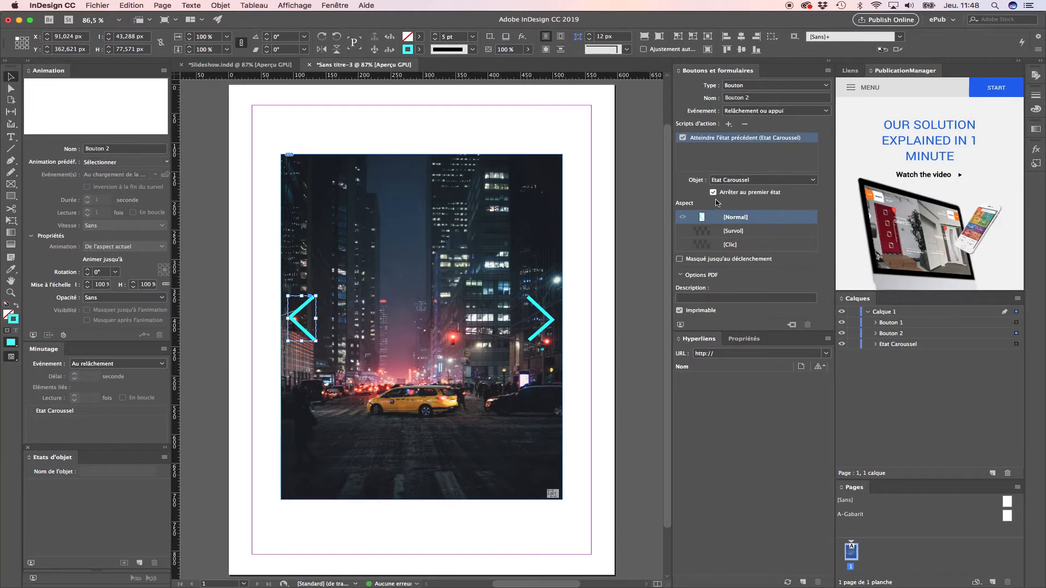
# Add a Survol appearance to the left arrow button and set its stroke colour to [Papier].
pyautogui.click(732, 232)
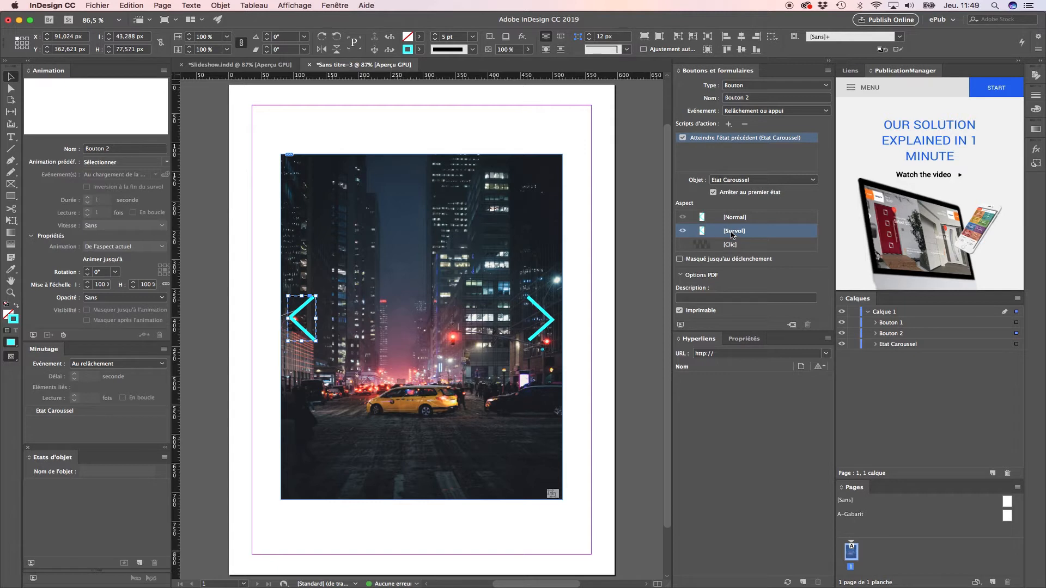
pyautogui.click(420, 49)
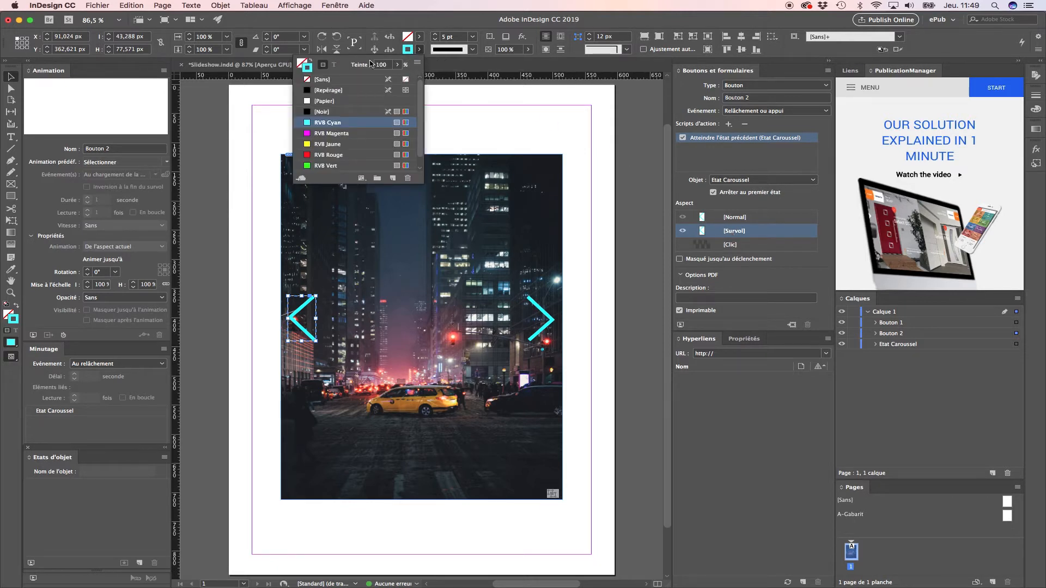
pyautogui.click(321, 101)
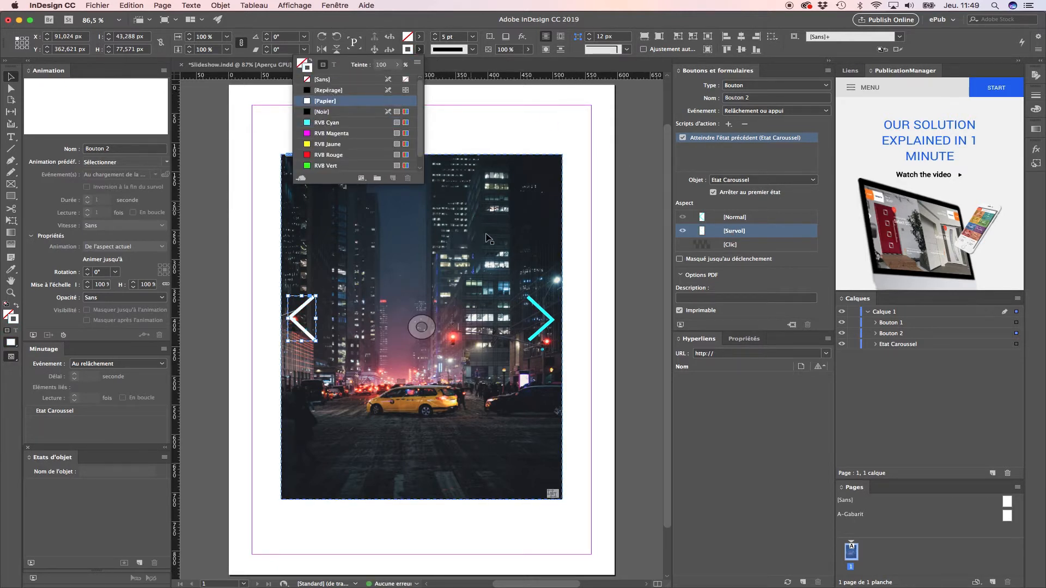
# Add a Survol appearance with a [Papier] stroke to the right arrow button, and return both buttons to their Normal appearance.
pyautogui.click(538, 306)
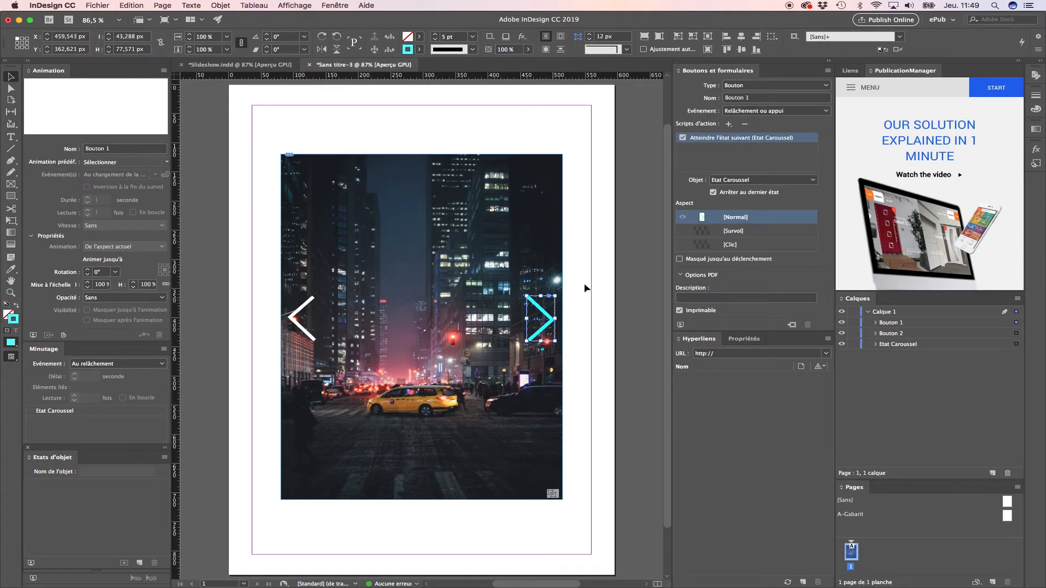
pyautogui.click(729, 232)
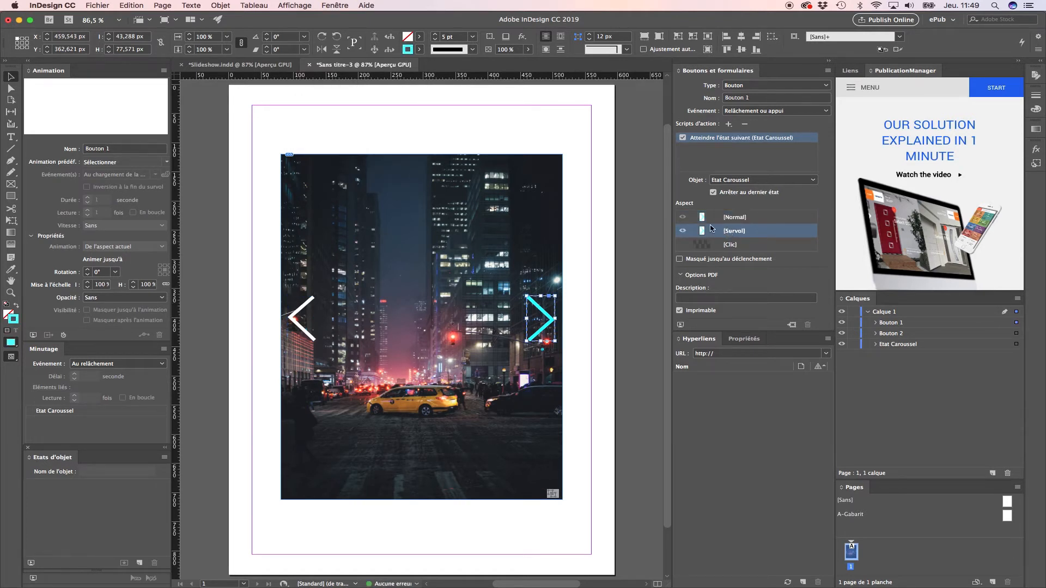
pyautogui.click(411, 49)
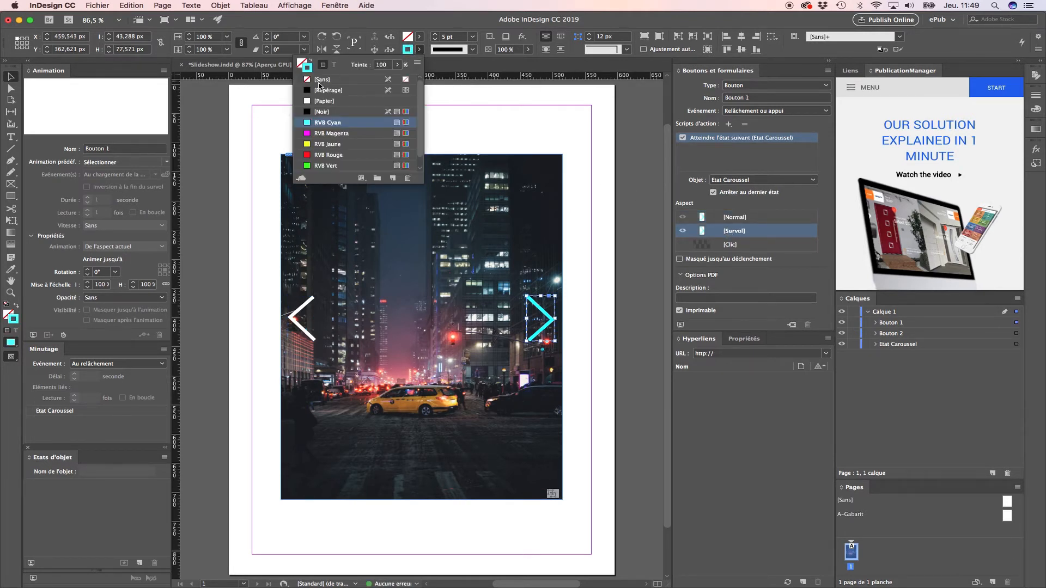
pyautogui.click(324, 101)
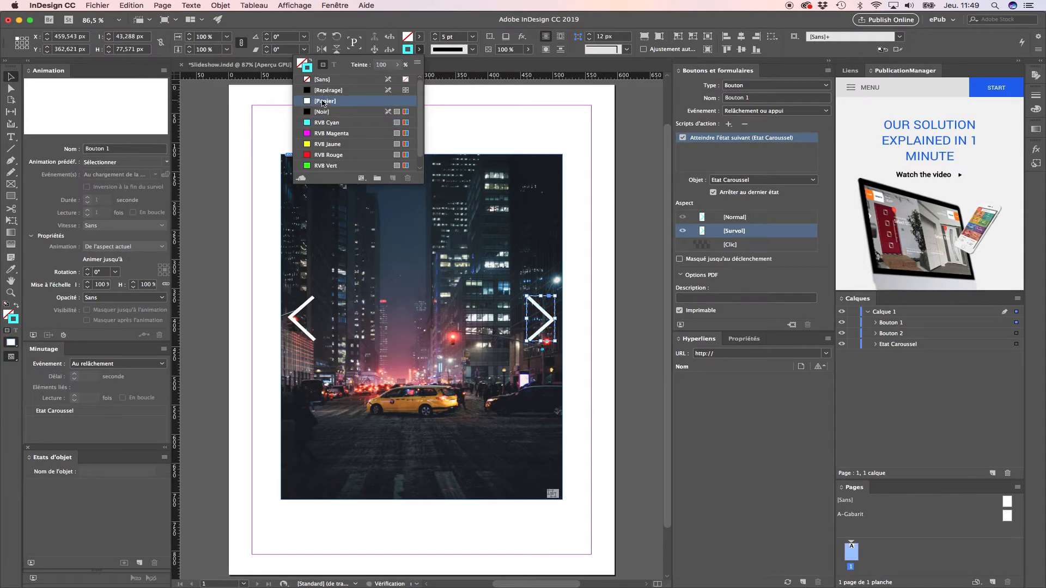
pyautogui.click(755, 218)
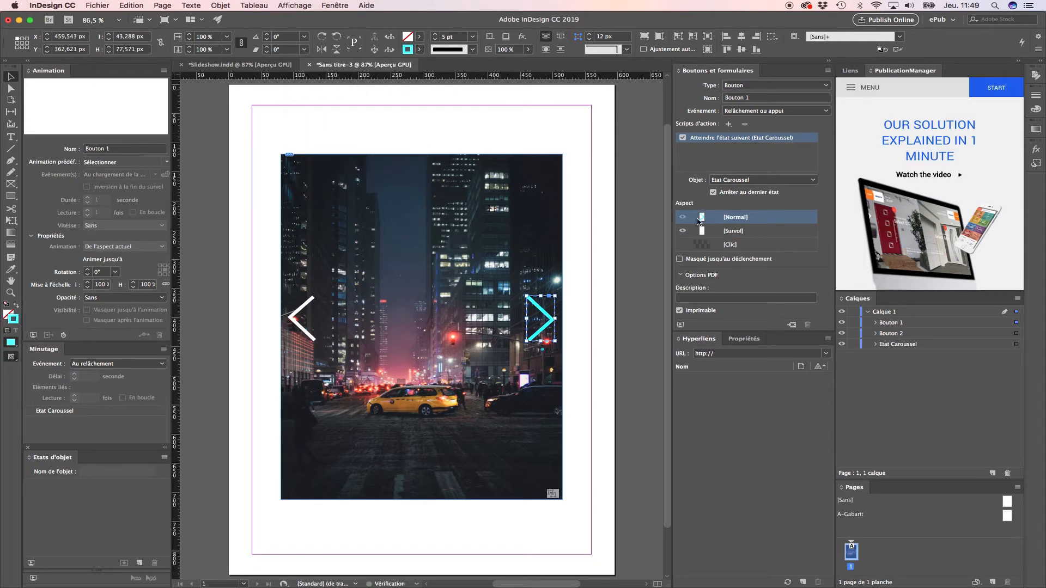
pyautogui.click(301, 317)
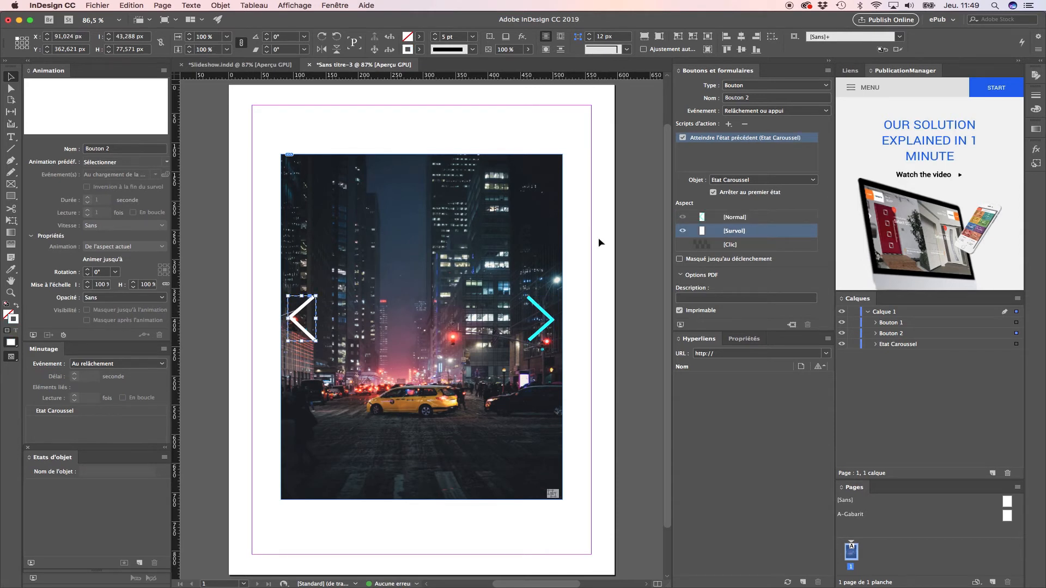
pyautogui.click(734, 218)
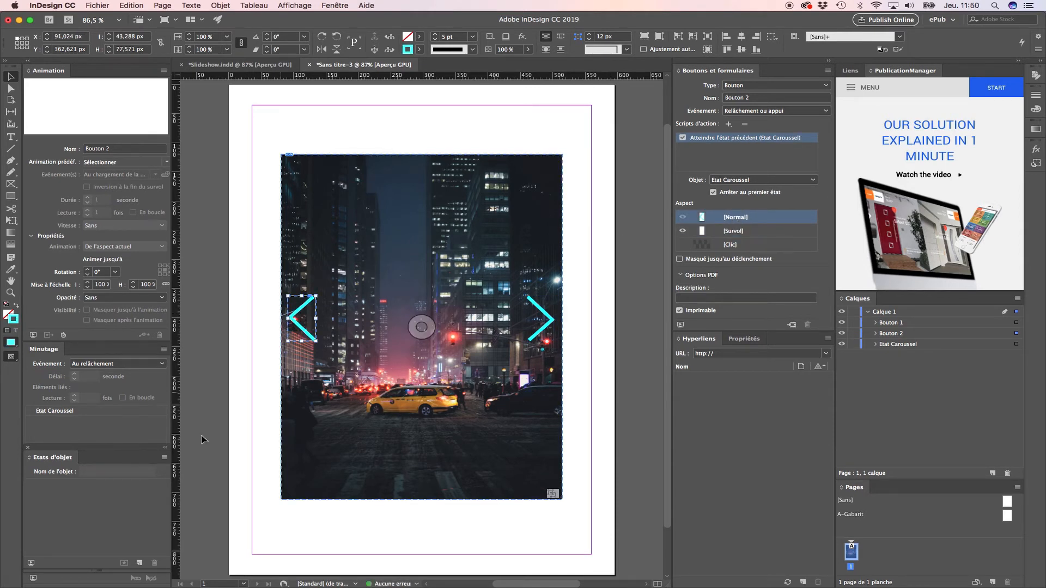
# Preview the spread's EPUB interactivity, test the slideshow forwards and backwards with both arrow buttons, and close the preview.
pyautogui.click(33, 578)
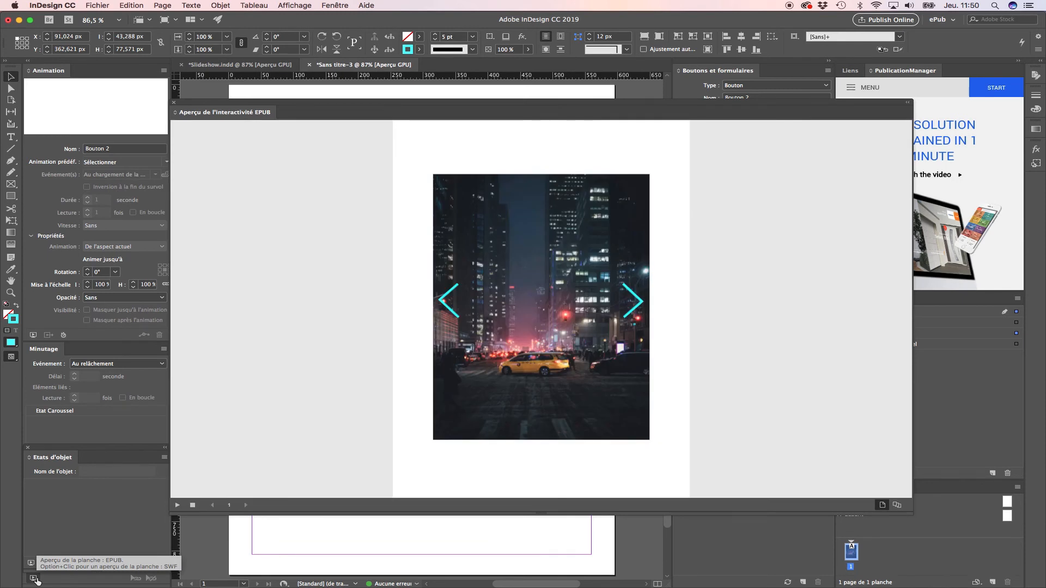
pyautogui.click(631, 297)
pyautogui.click(633, 296)
pyautogui.click(633, 296)
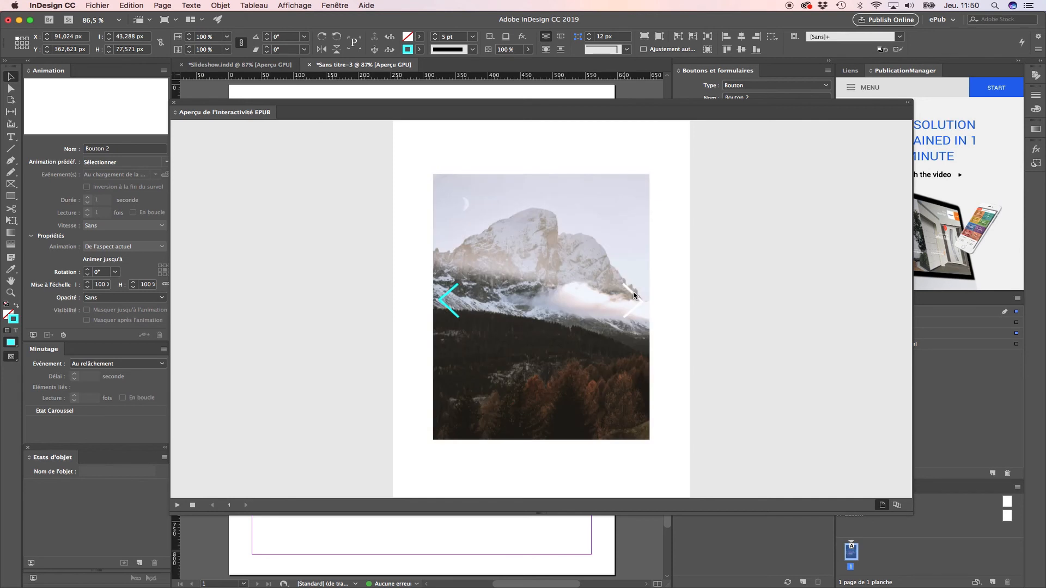
pyautogui.click(633, 295)
pyautogui.click(634, 296)
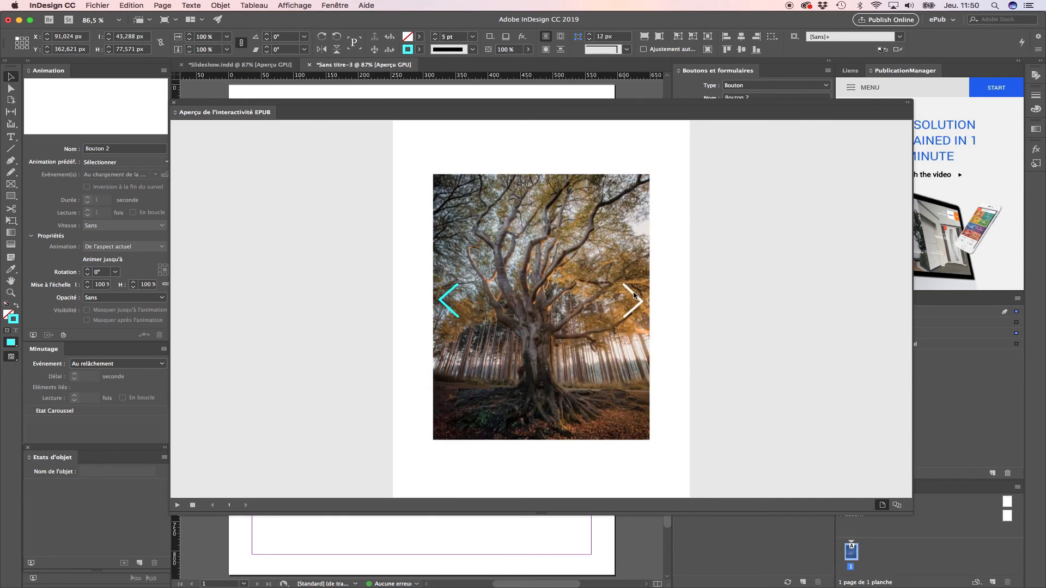
pyautogui.click(450, 299)
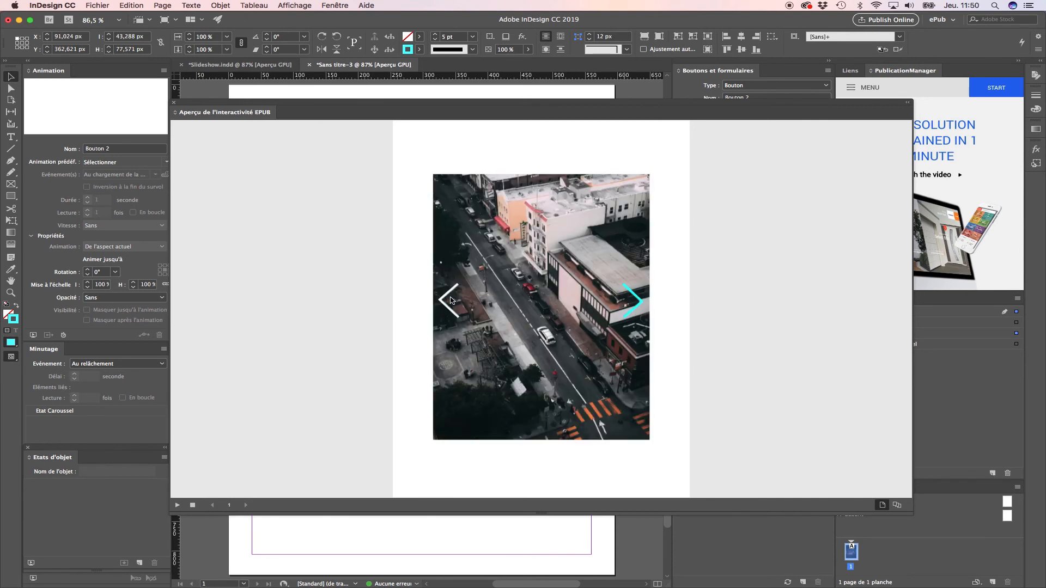
pyautogui.click(451, 299)
pyautogui.click(450, 300)
pyautogui.click(450, 299)
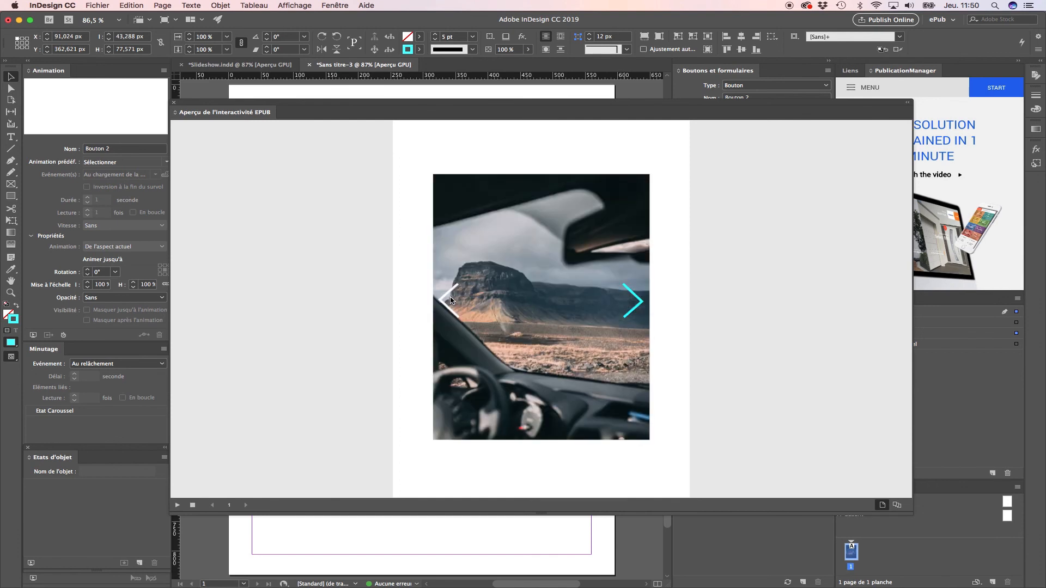
pyautogui.click(451, 300)
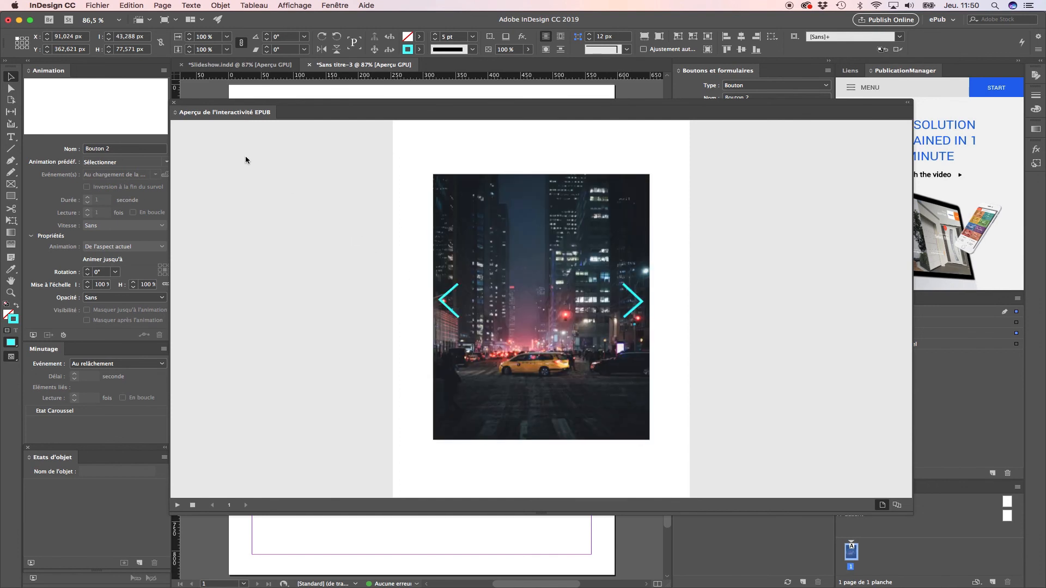
pyautogui.click(174, 105)
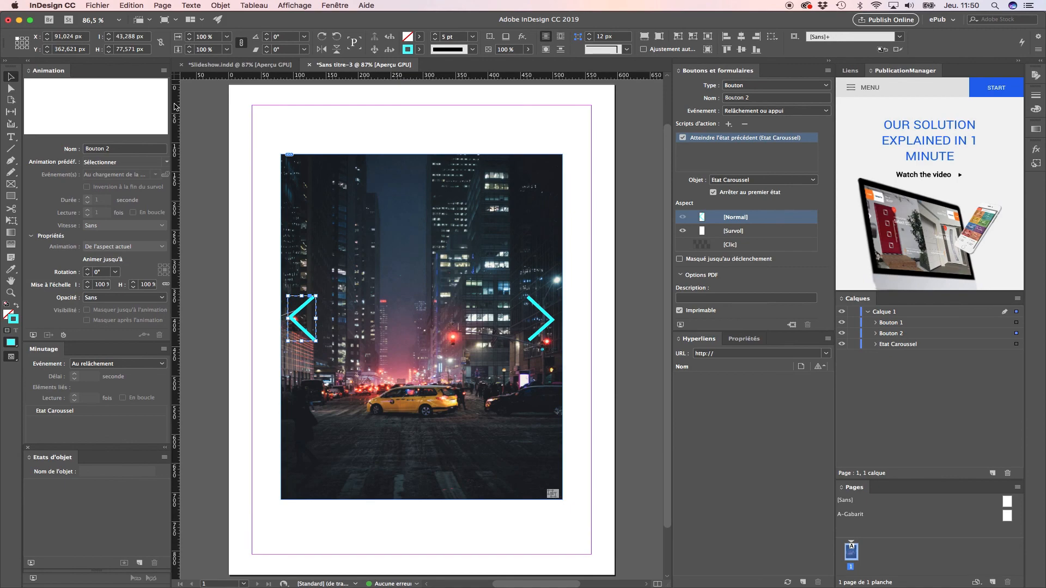